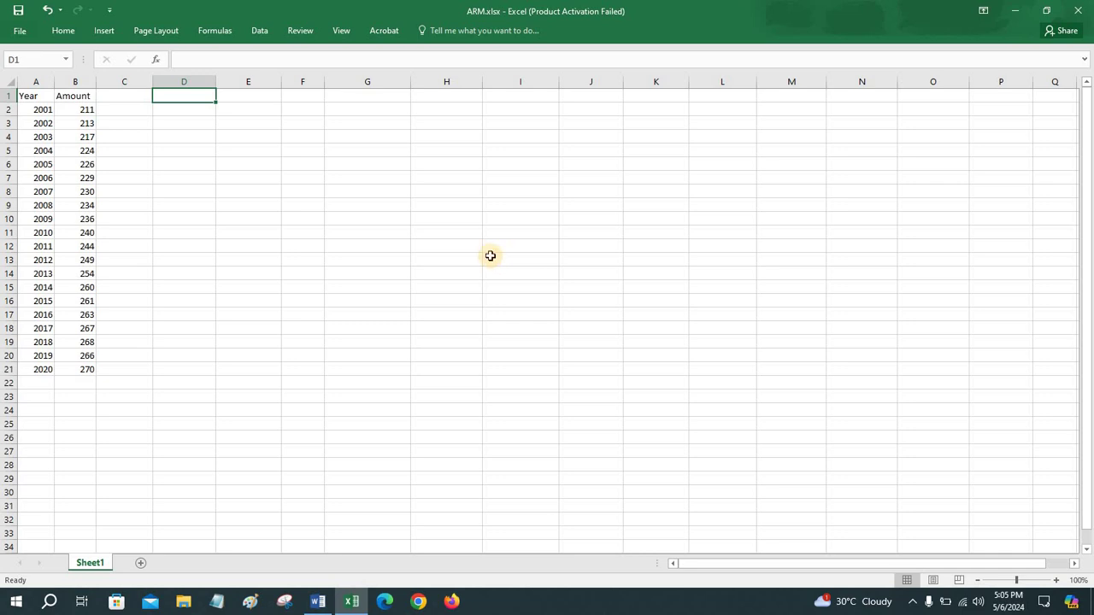
# Step: Enter the headers Lag1, Lag2 and Lag3 in C1, D1 and E1
pyautogui.click(141, 96)
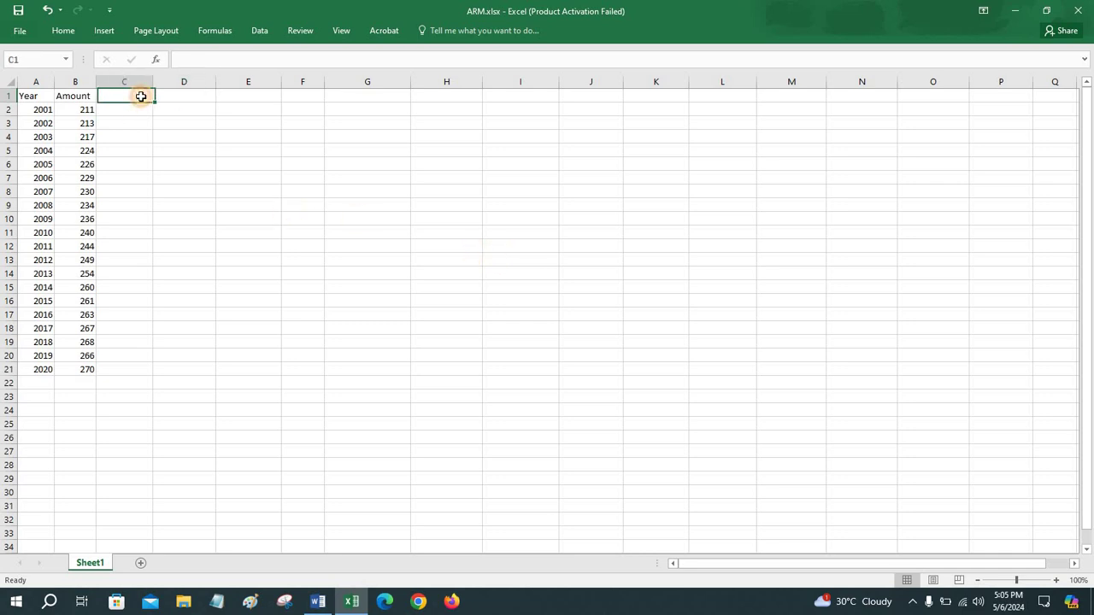
pyautogui.write('Lag')
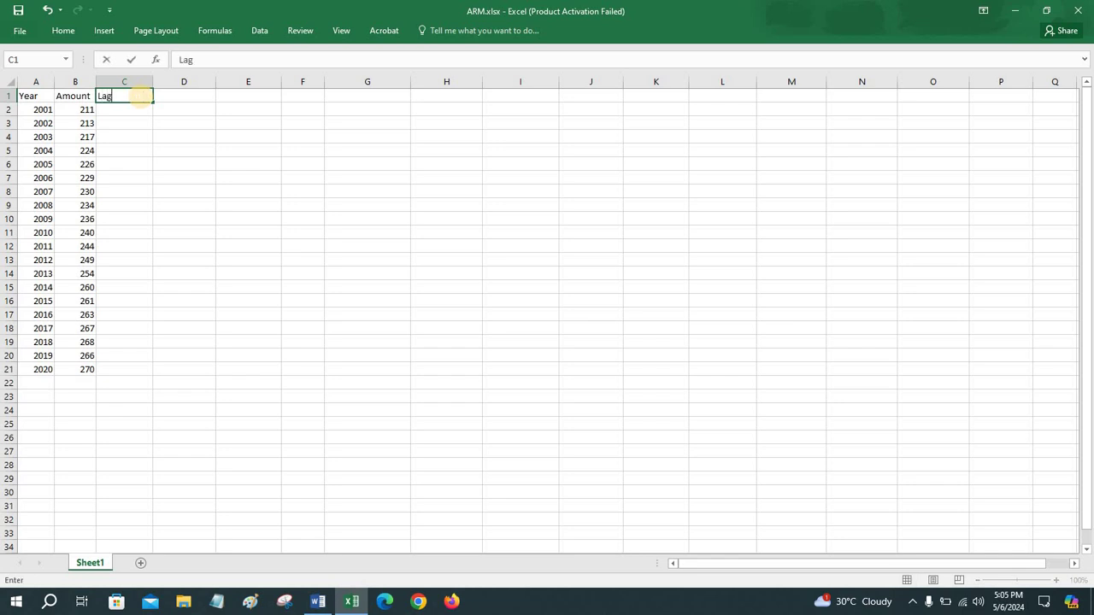
pyautogui.write('1')
pyautogui.press('Tab')
pyautogui.write('Lag2')
pyautogui.press('Tab')
pyautogui.write('Lag3')
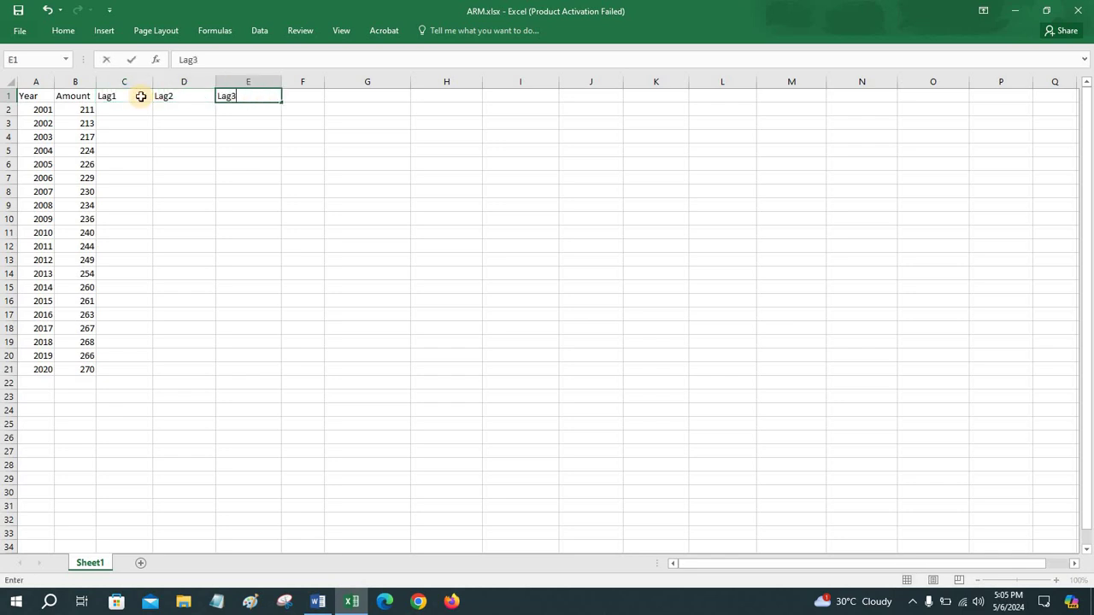
pyautogui.press('Return')
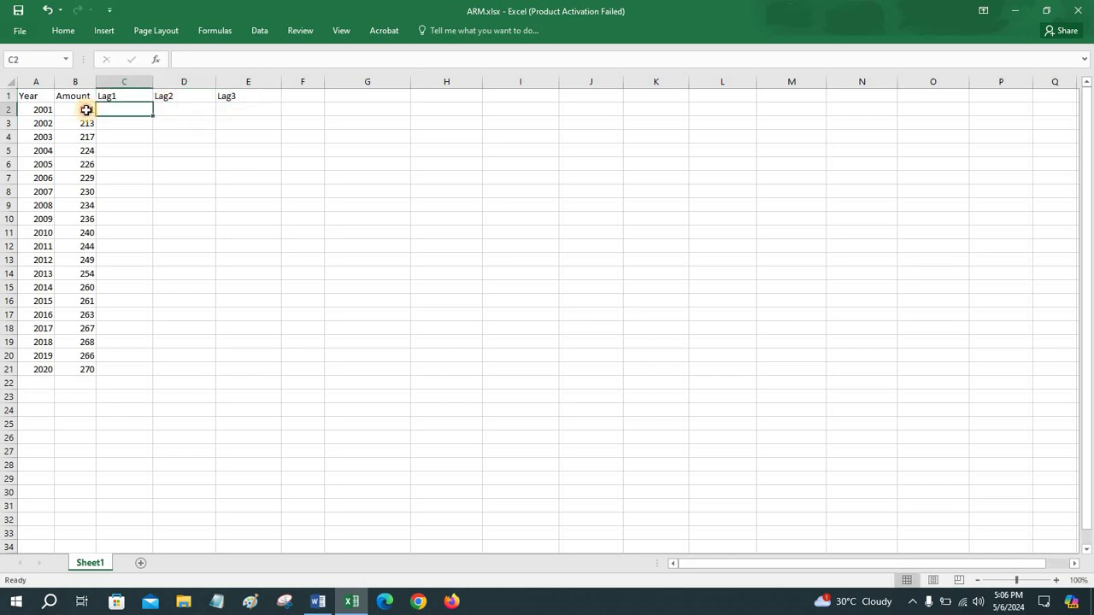
# Step: Label the cell below the Amount values, B22, as Yi
pyautogui.click(86, 110)
pyautogui.click(87, 369)
pyautogui.click(81, 386)
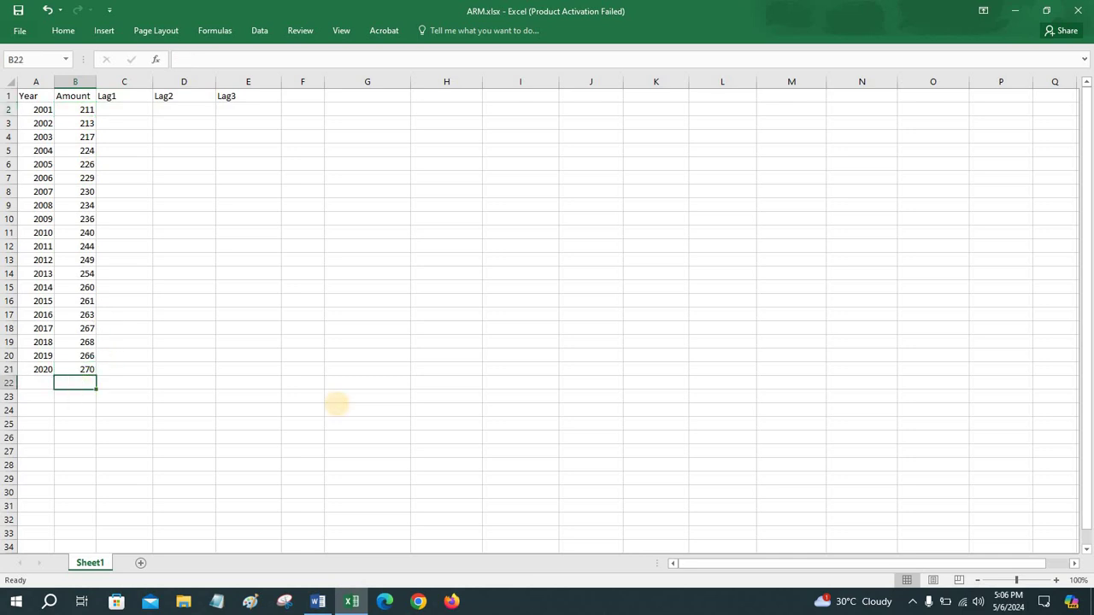
pyautogui.write('Y')
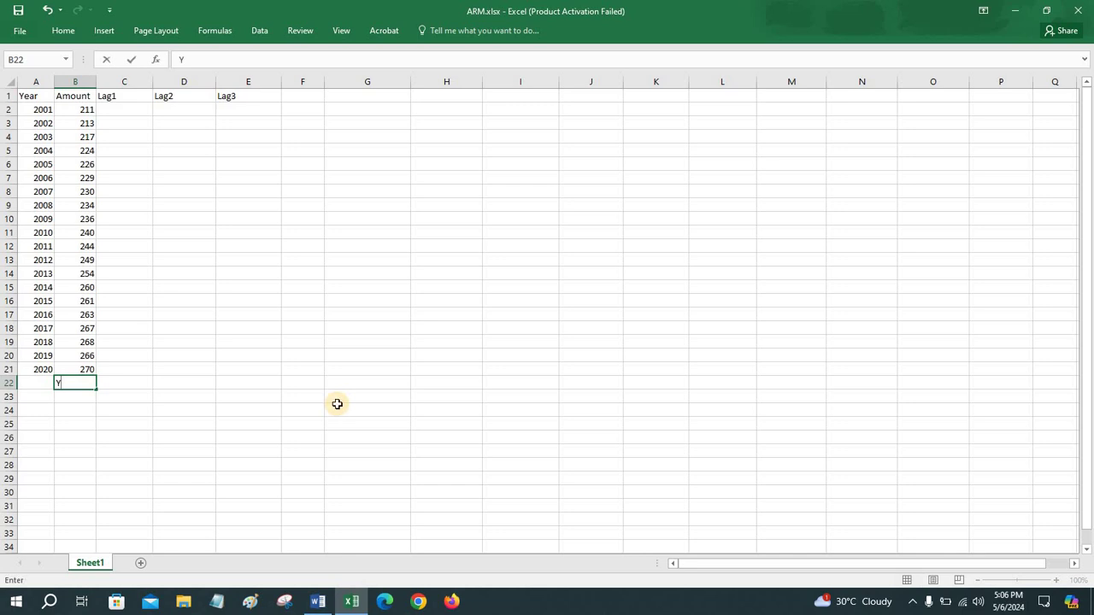
pyautogui.write('i')
pyautogui.click(86, 110)
# Step: Copy Amount B2:B21 and paste it starting at C3, D4 and E5
pyautogui.moveTo(86, 109); pyautogui.dragTo(88, 373)
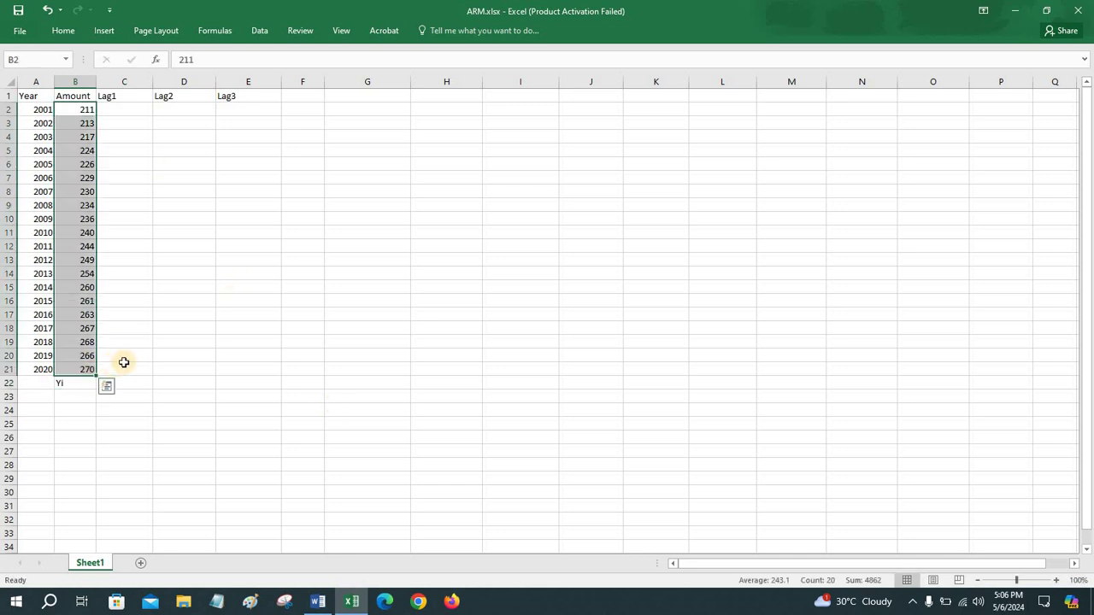
pyautogui.hotkey('ctrl', 'c')
pyautogui.click(135, 125)
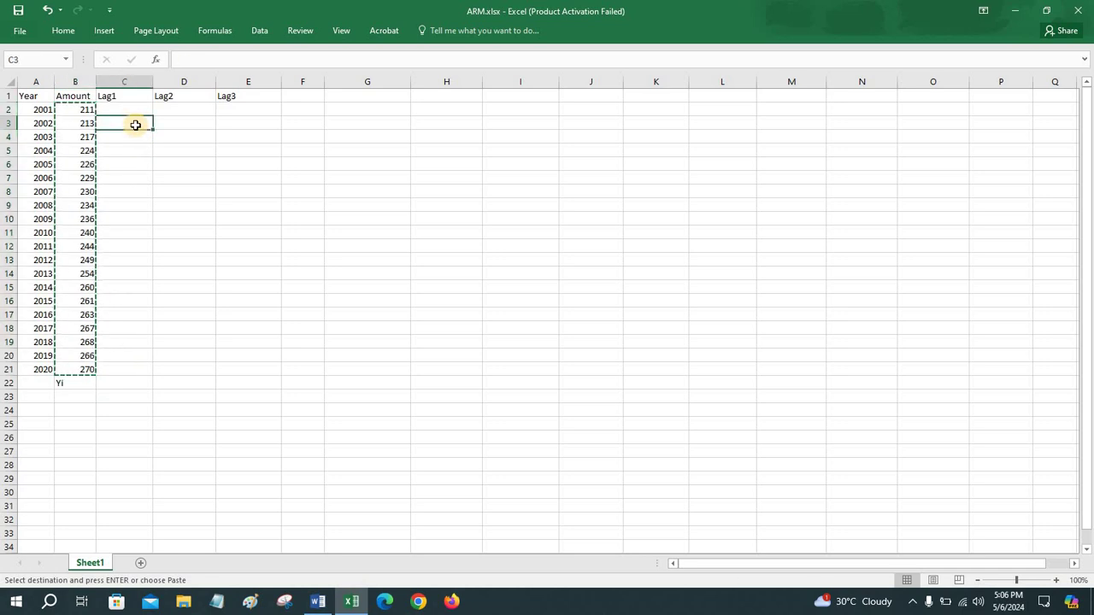
pyautogui.hotkey('ctrl', 'v')
pyautogui.click(198, 137)
pyautogui.hotkey('ctrl', 'v')
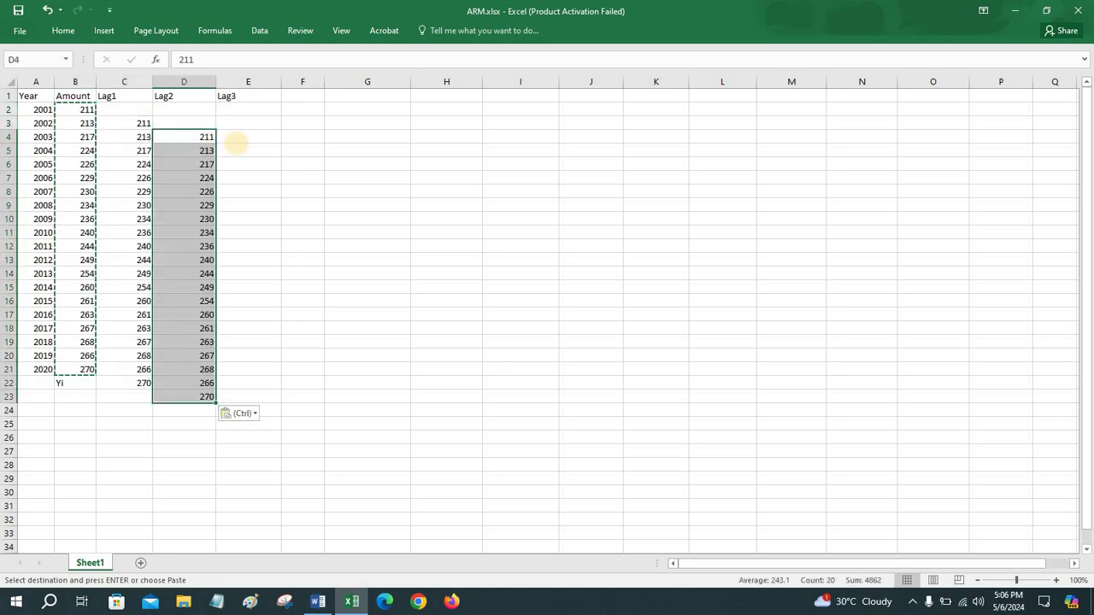
pyautogui.click(258, 152)
pyautogui.hotkey('ctrl', 'v')
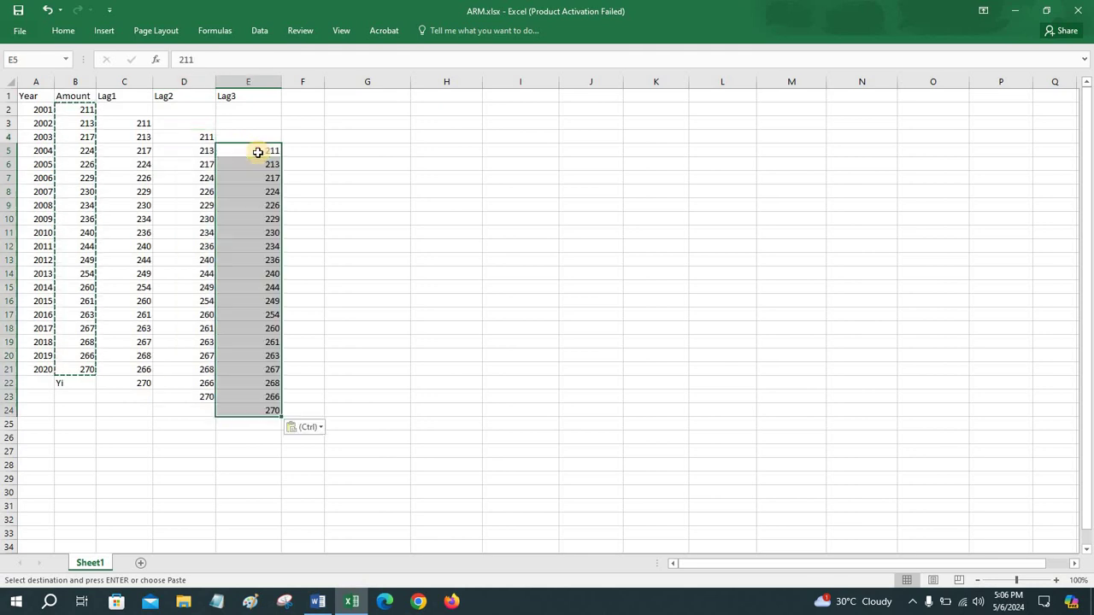
# Step: Delete the lag values spilling below row 21, so the lag columns end at 2020
pyautogui.click(124, 382)
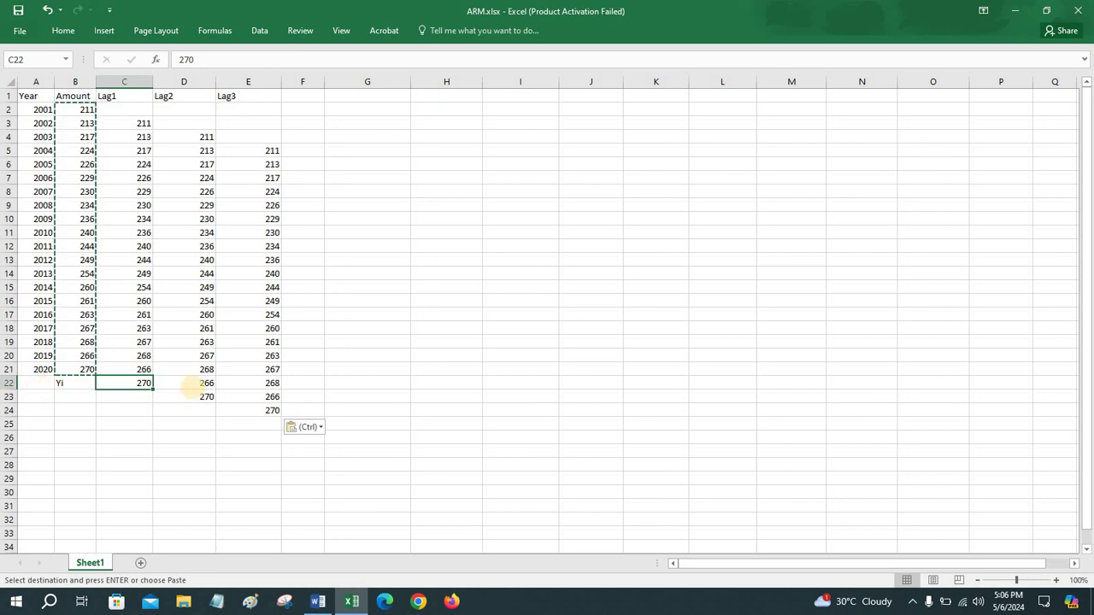
pyautogui.keyDown('shift'); pyautogui.click(247, 408); pyautogui.keyUp('shift')
pyautogui.press('Delete')
pyautogui.click(367, 396)
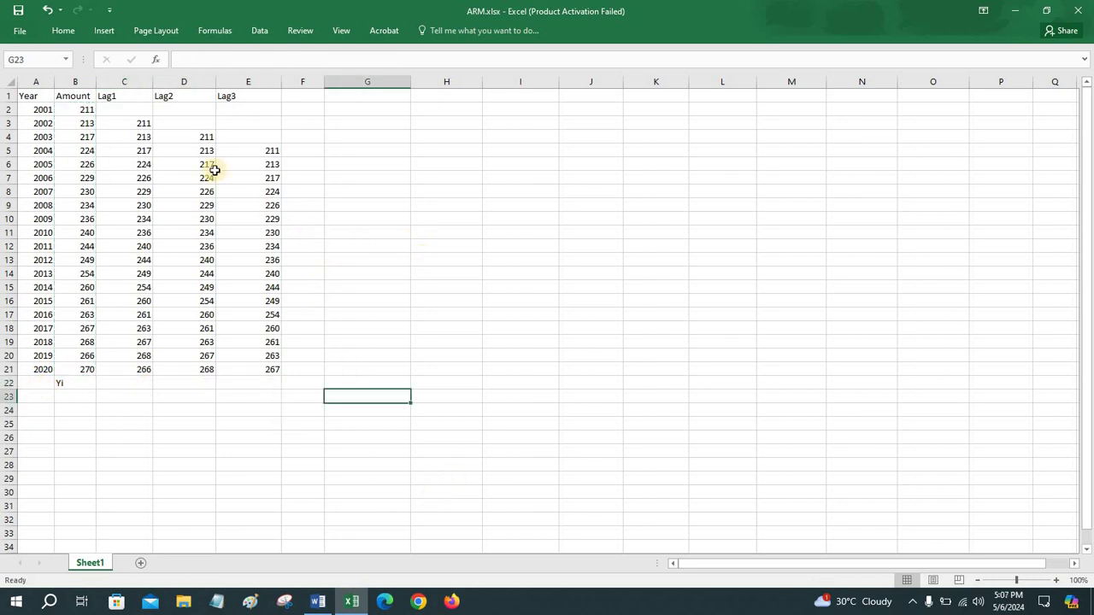
pyautogui.click(123, 96)
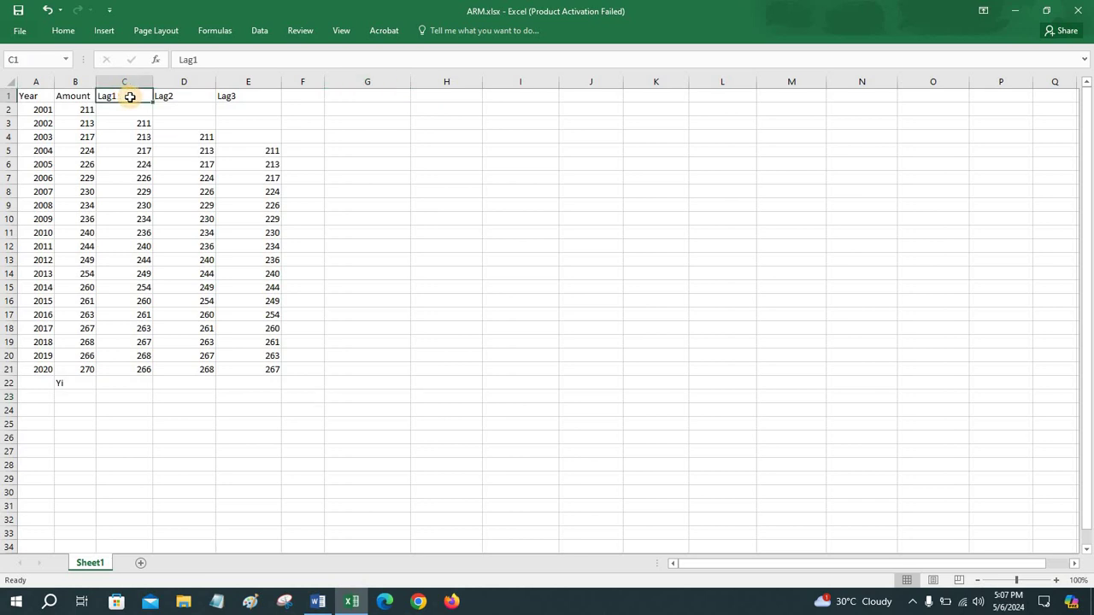
pyautogui.click(188, 96)
pyautogui.click(242, 96)
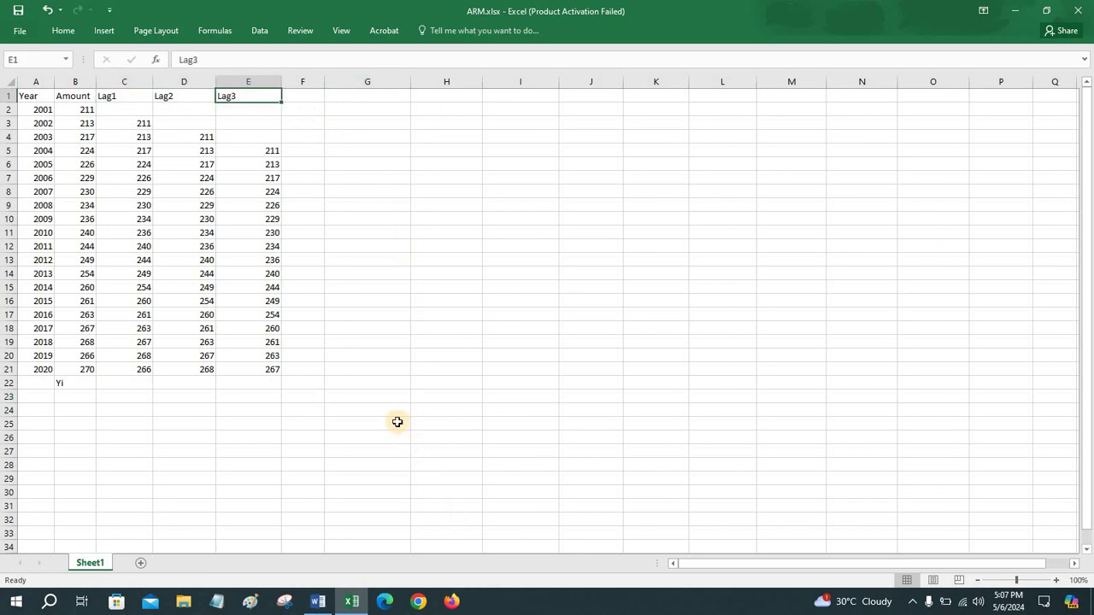
pyautogui.click(316, 603)
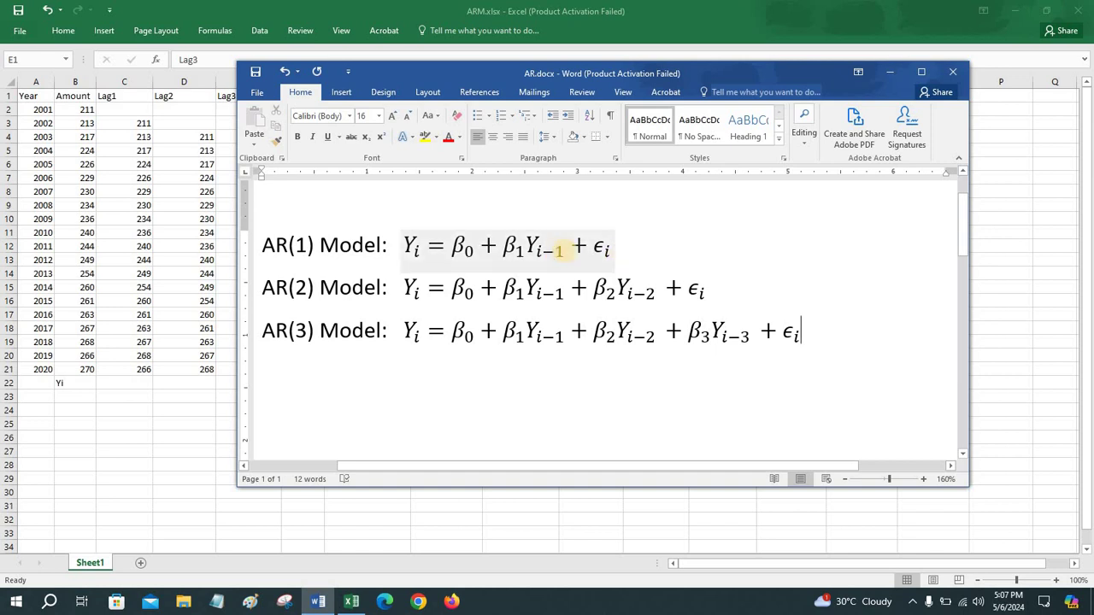
pyautogui.moveTo(525, 249); pyautogui.dragTo(562, 254)
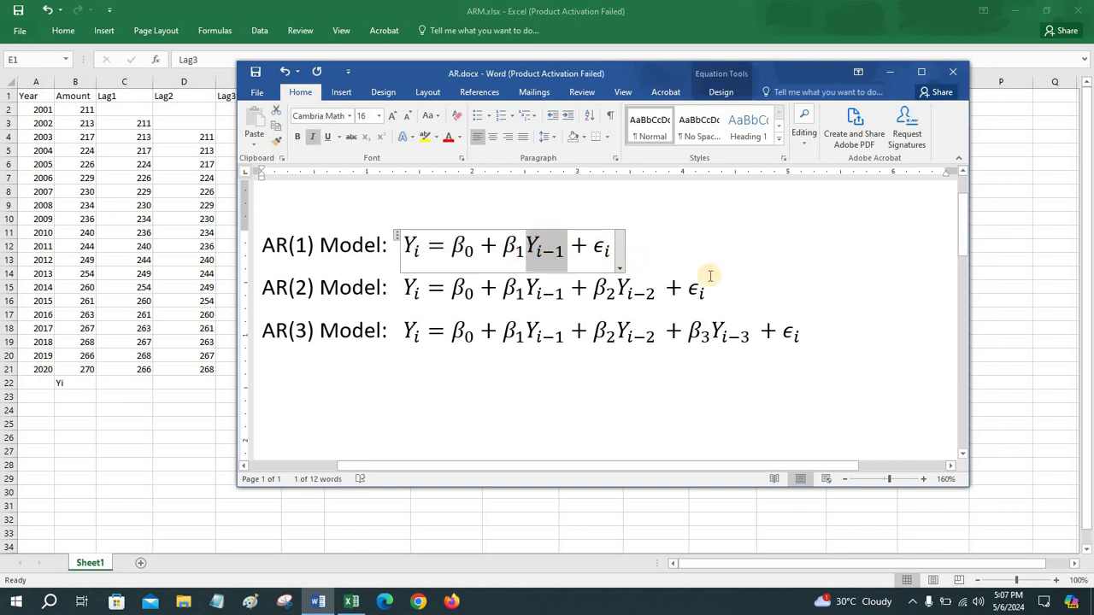
pyautogui.click(307, 288)
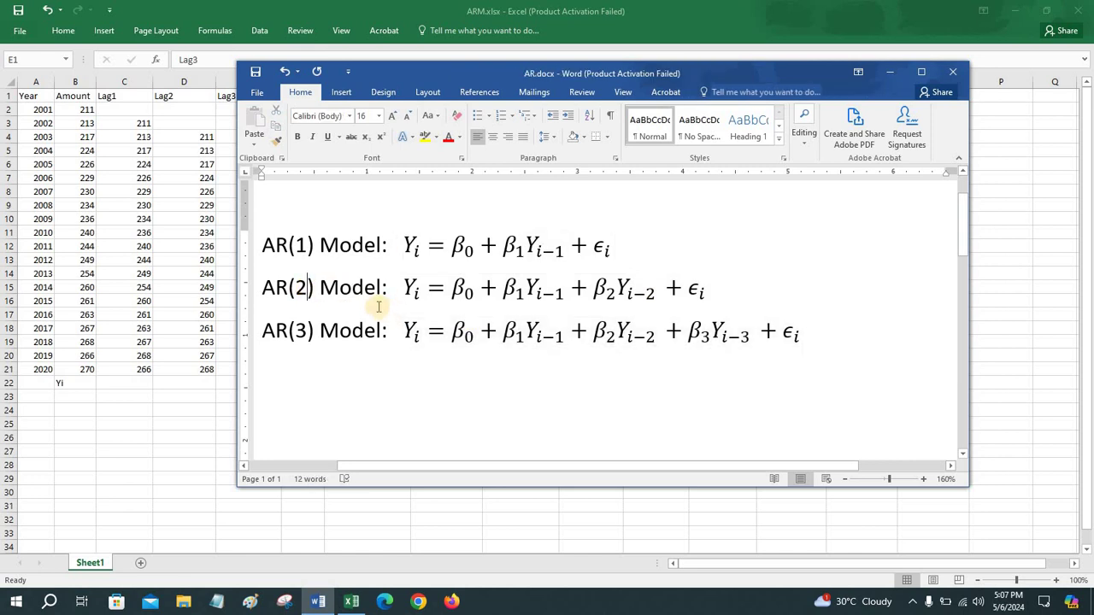
pyautogui.click(675, 290)
pyautogui.moveTo(654, 291); pyautogui.dragTo(608, 290)
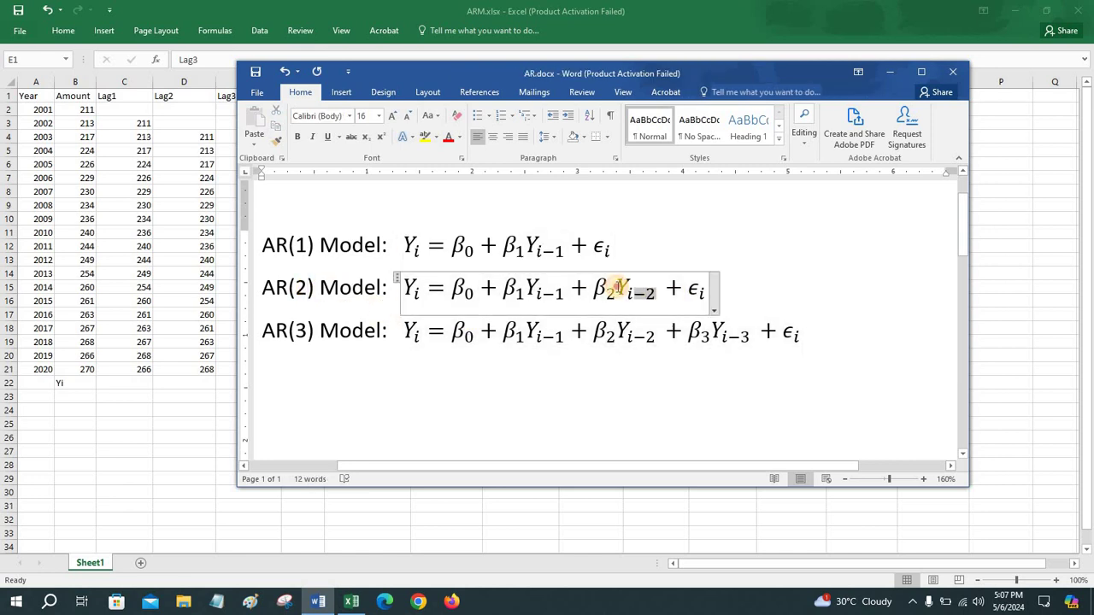
pyautogui.click(757, 288)
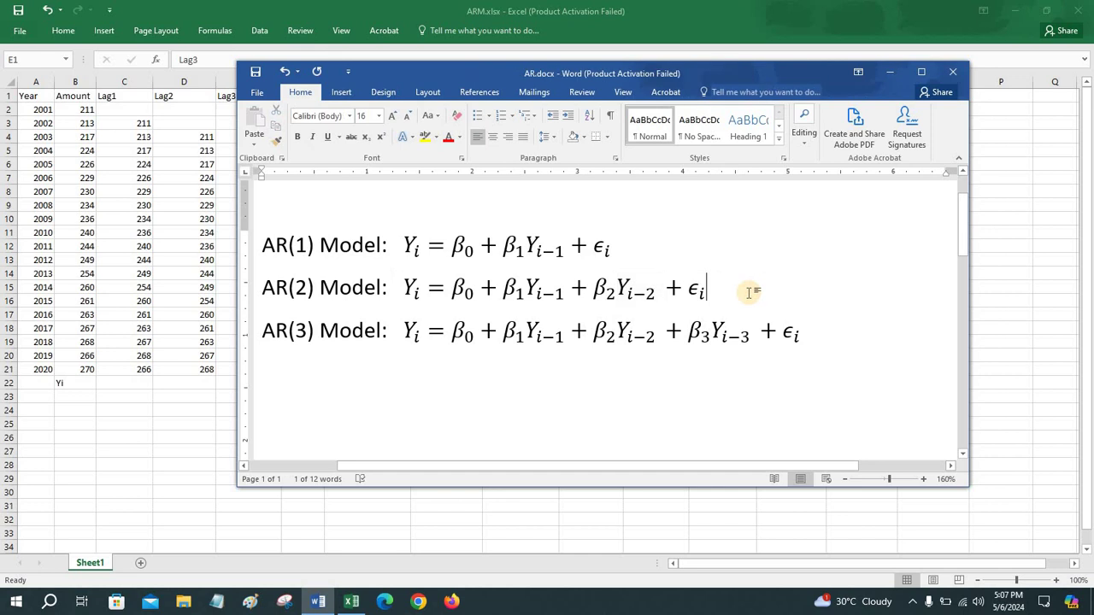
pyautogui.click(745, 335)
pyautogui.moveTo(753, 335); pyautogui.dragTo(711, 335)
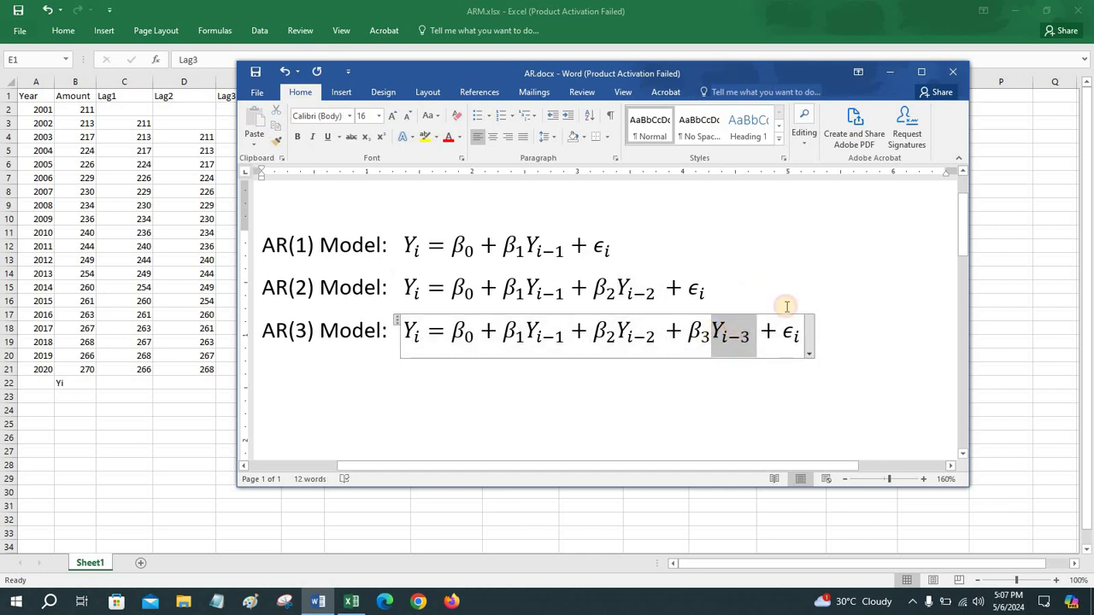
pyautogui.click(829, 351)
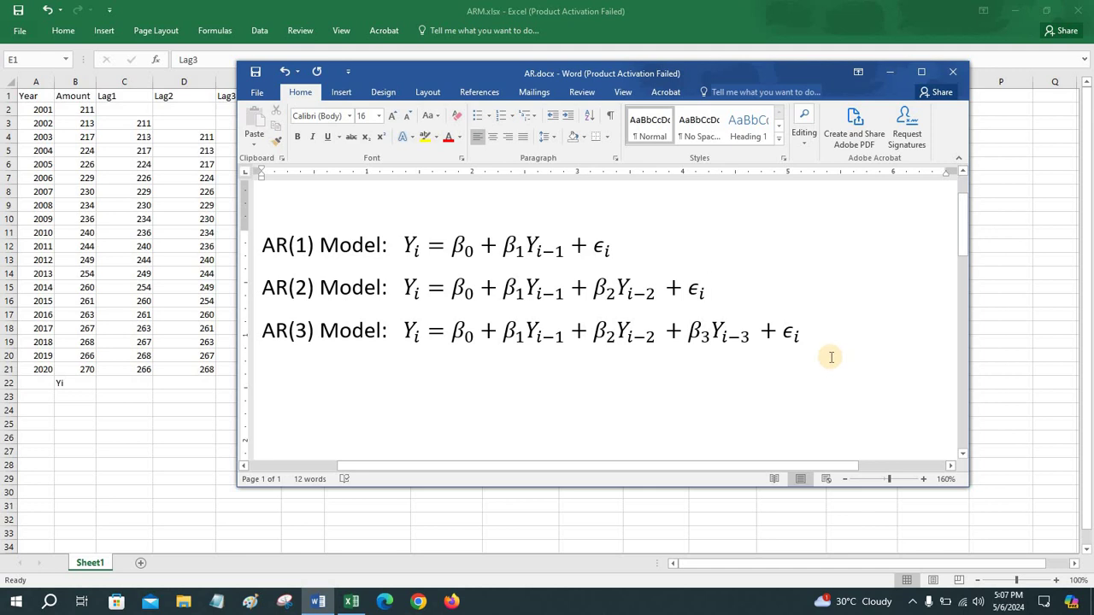
pyautogui.hotkey('alt', 'Tab')
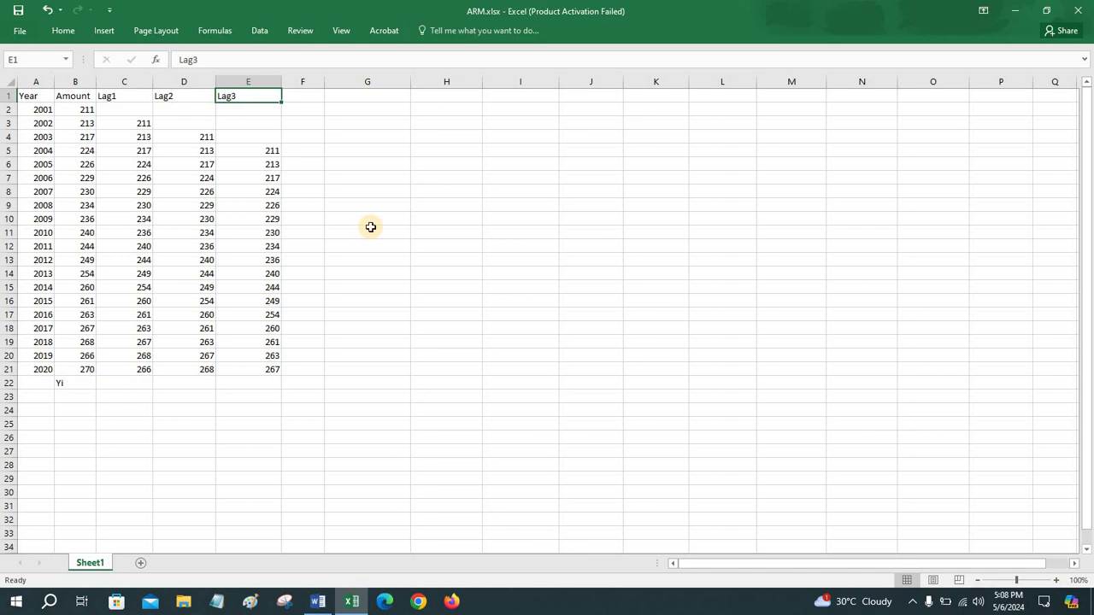
# Step: Select rows A5:E21 (2004–2020) and launch Regression from the Data Analysis tools
pyautogui.click(32, 152)
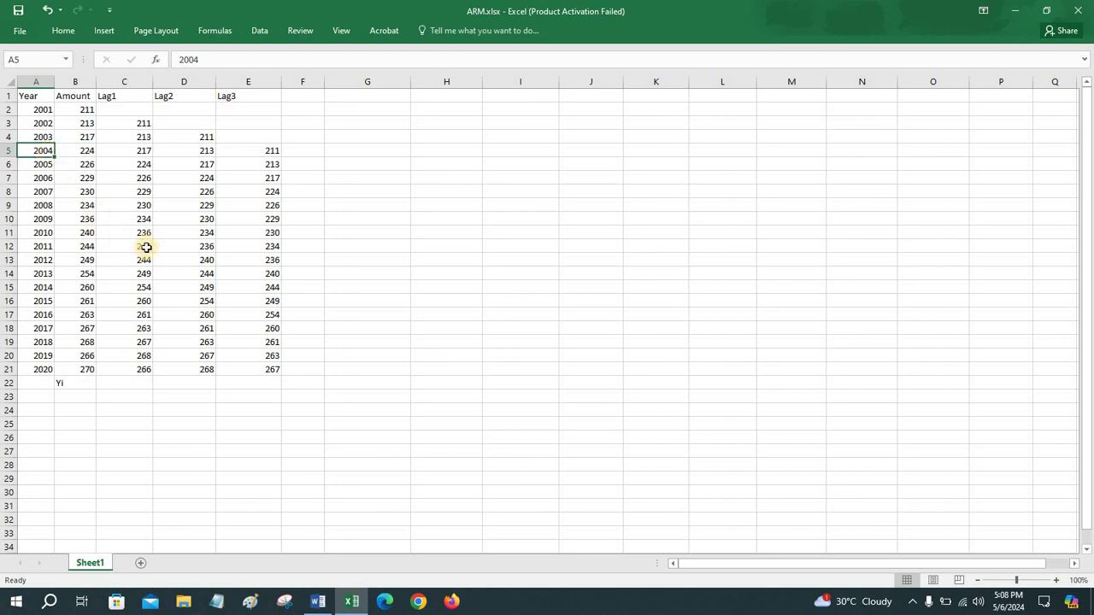
pyautogui.moveTo(49, 369); pyautogui.dragTo(271, 369)
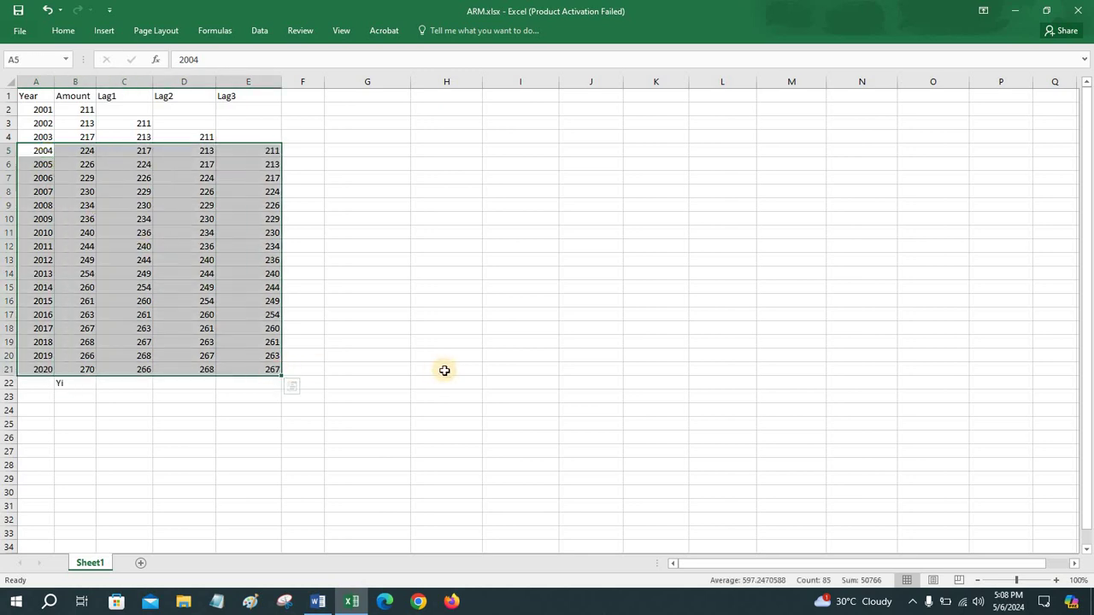
pyautogui.click(261, 33)
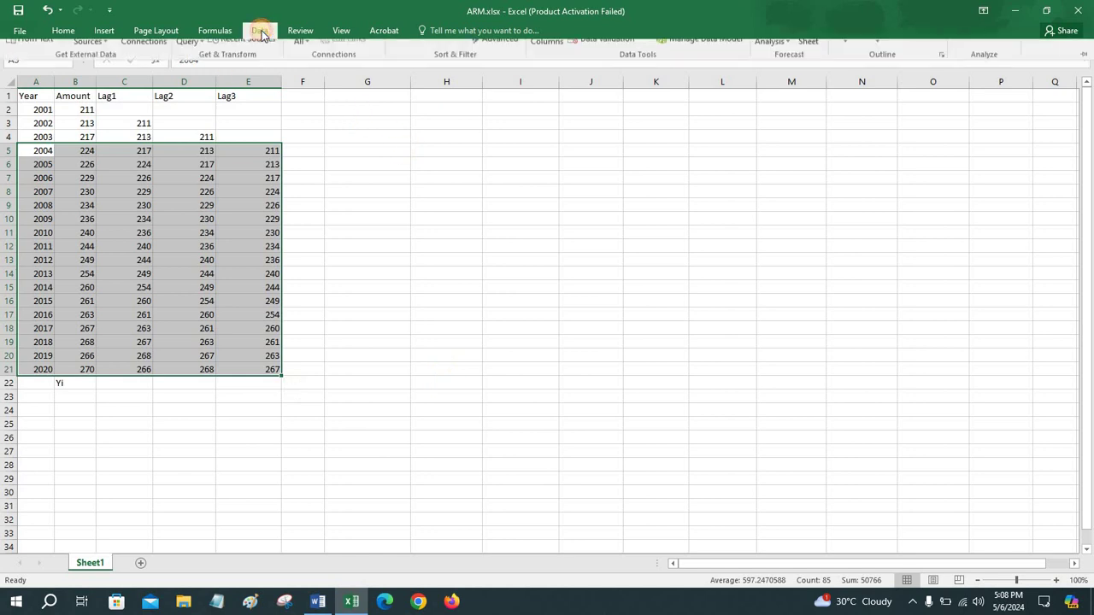
pyautogui.click(991, 51)
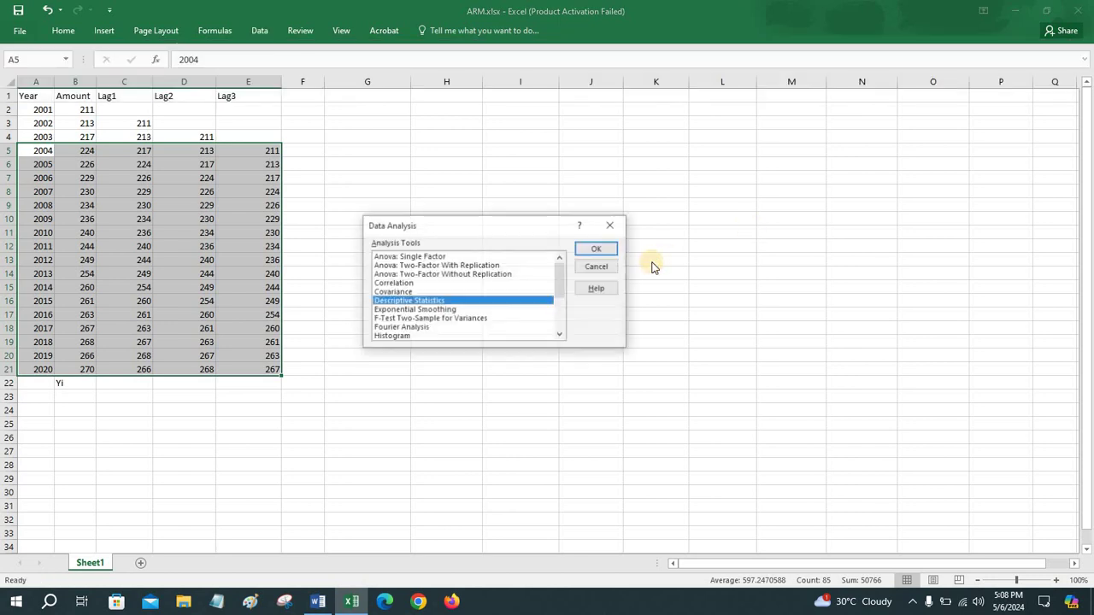
pyautogui.scroll(-1, 444, 299)
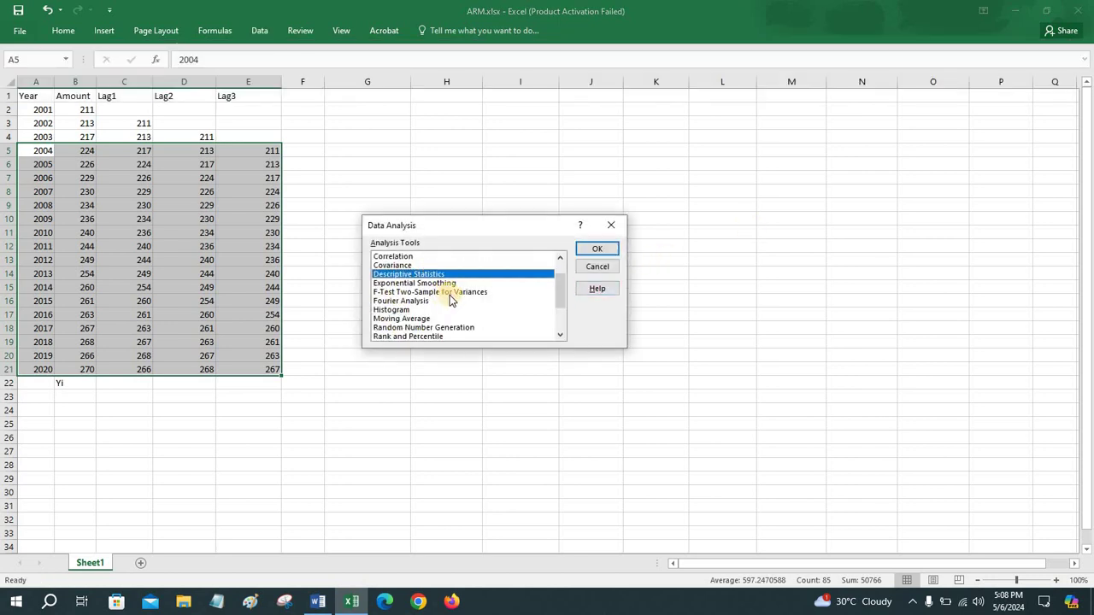
pyautogui.scroll(-2, 449, 295)
pyautogui.click(401, 292)
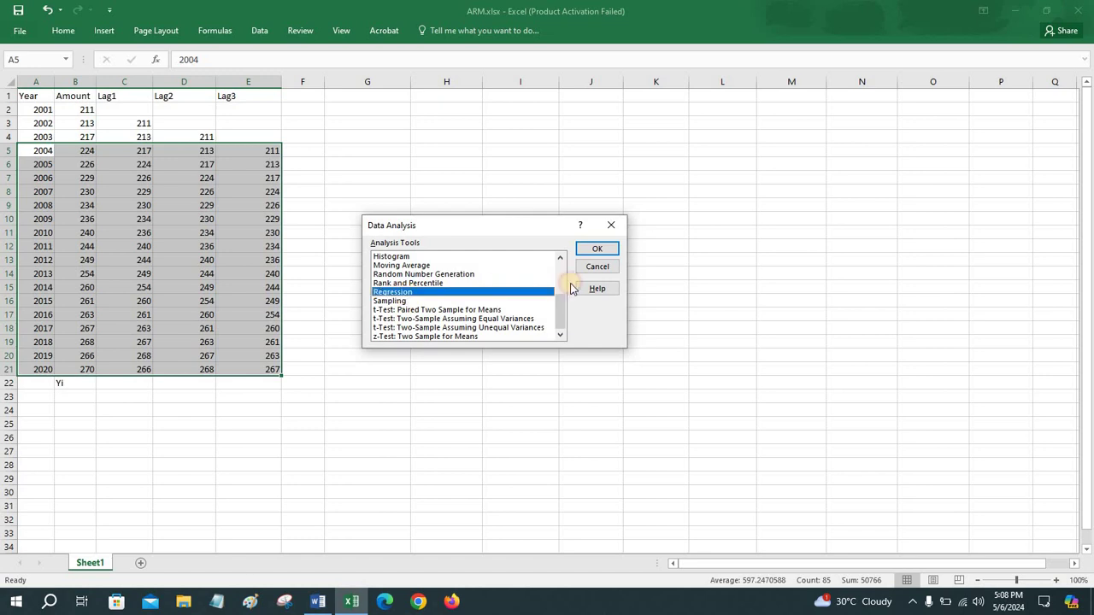
pyautogui.click(598, 249)
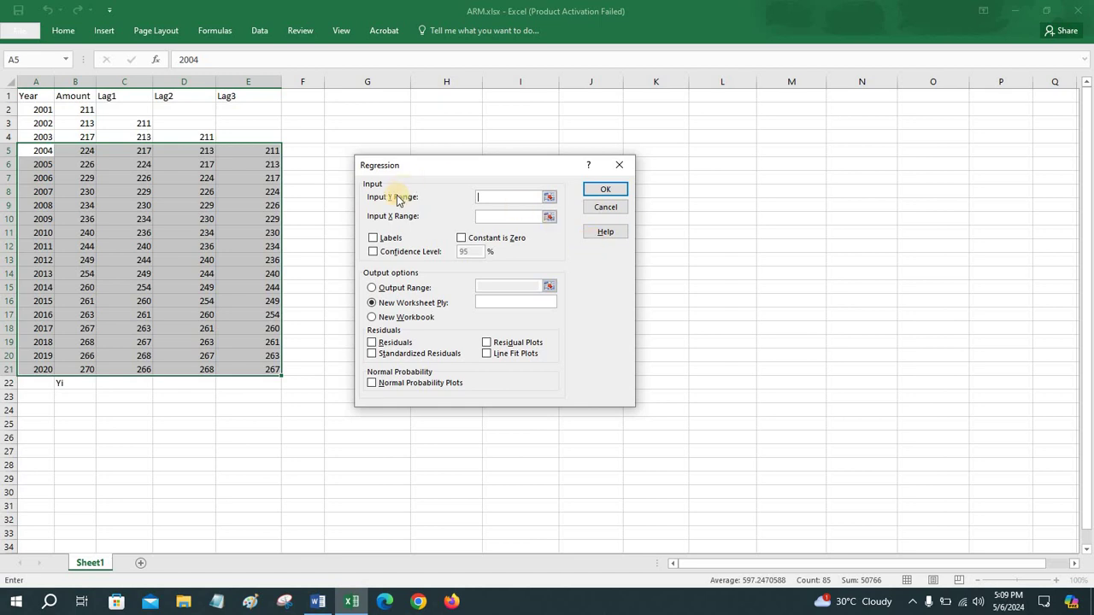
# Step: Set the Input Y Range to Amount B5:B21 and the Input X Range to C5:E21
pyautogui.click(549, 198)
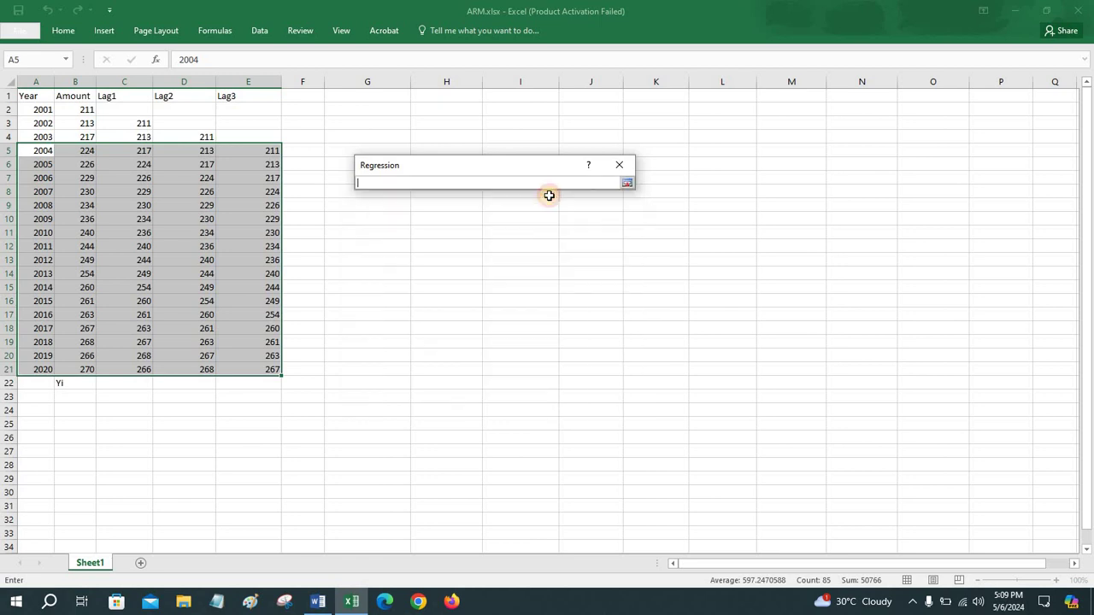
pyautogui.click(85, 149)
pyautogui.moveTo(85, 150); pyautogui.dragTo(82, 371)
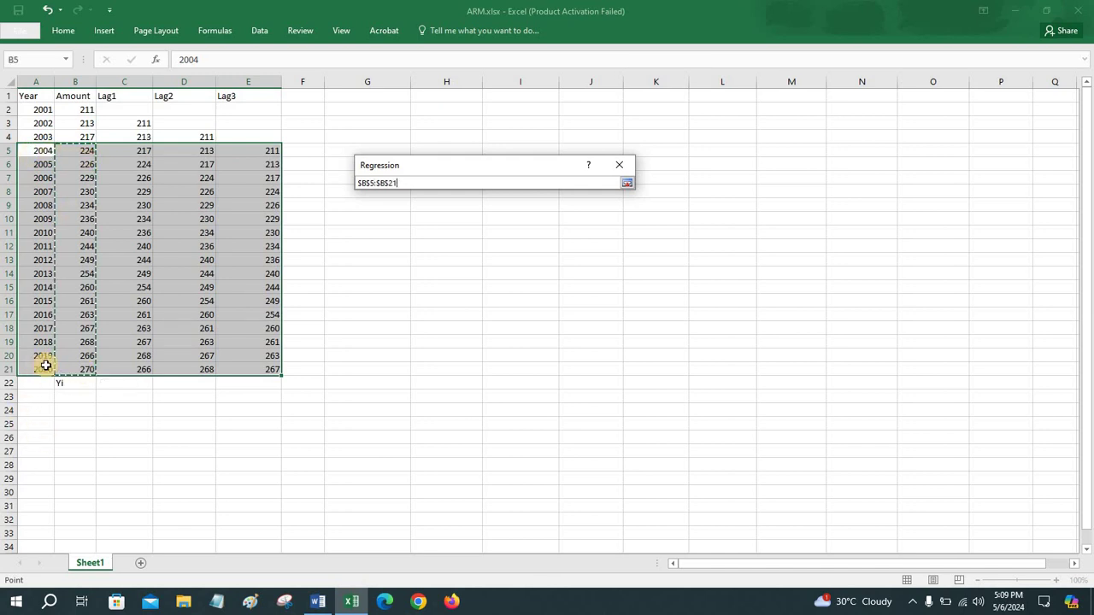
pyautogui.click(627, 183)
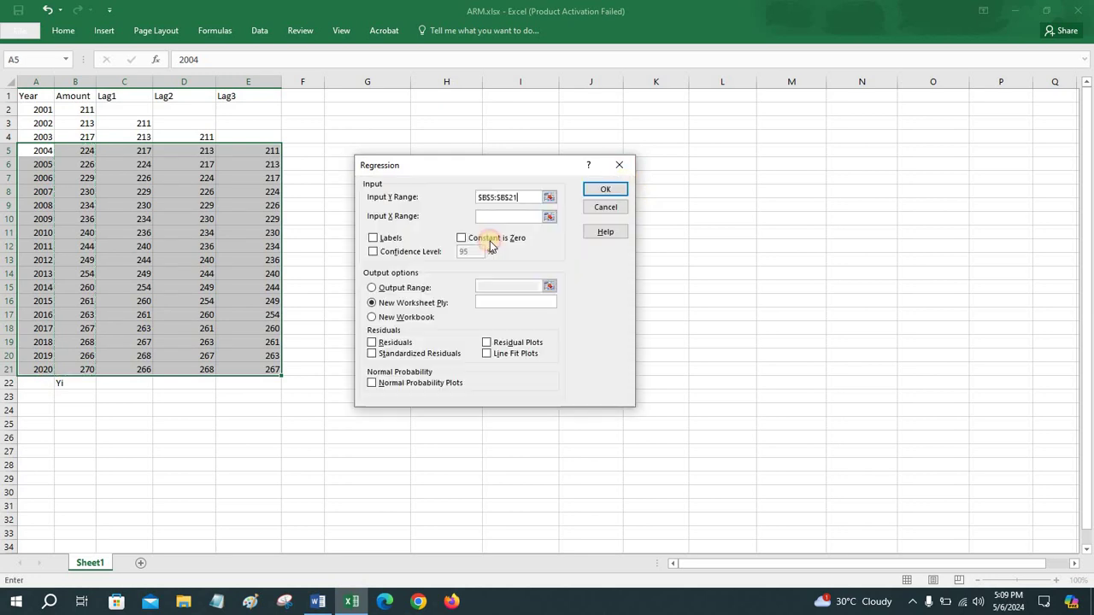
pyautogui.click(548, 219)
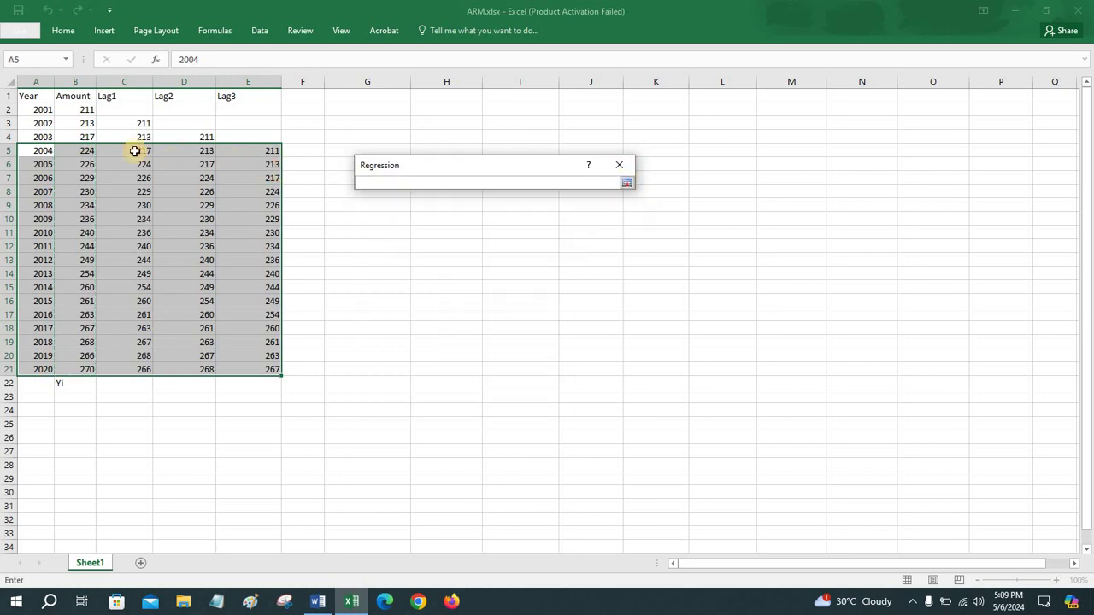
pyautogui.click(135, 150)
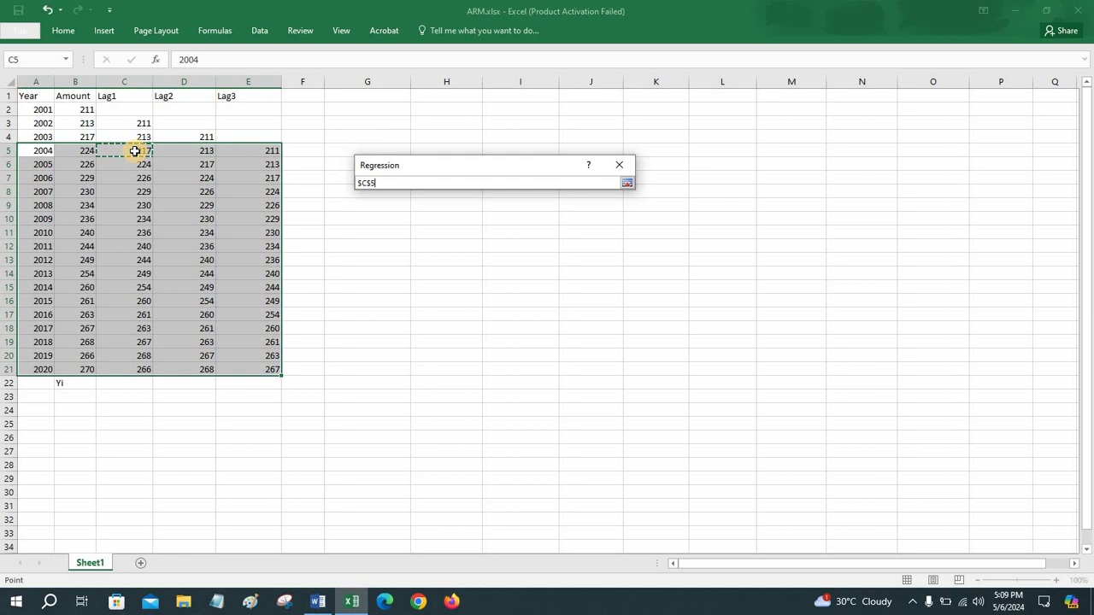
pyautogui.keyDown('shift'); pyautogui.click(278, 370); pyautogui.keyUp('shift')
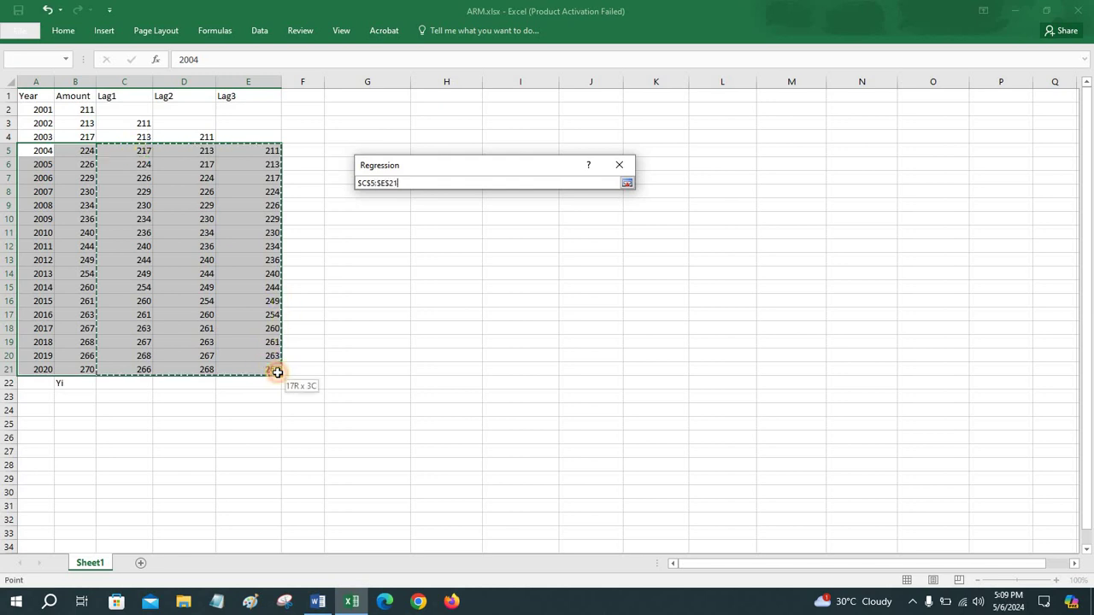
pyautogui.click(629, 184)
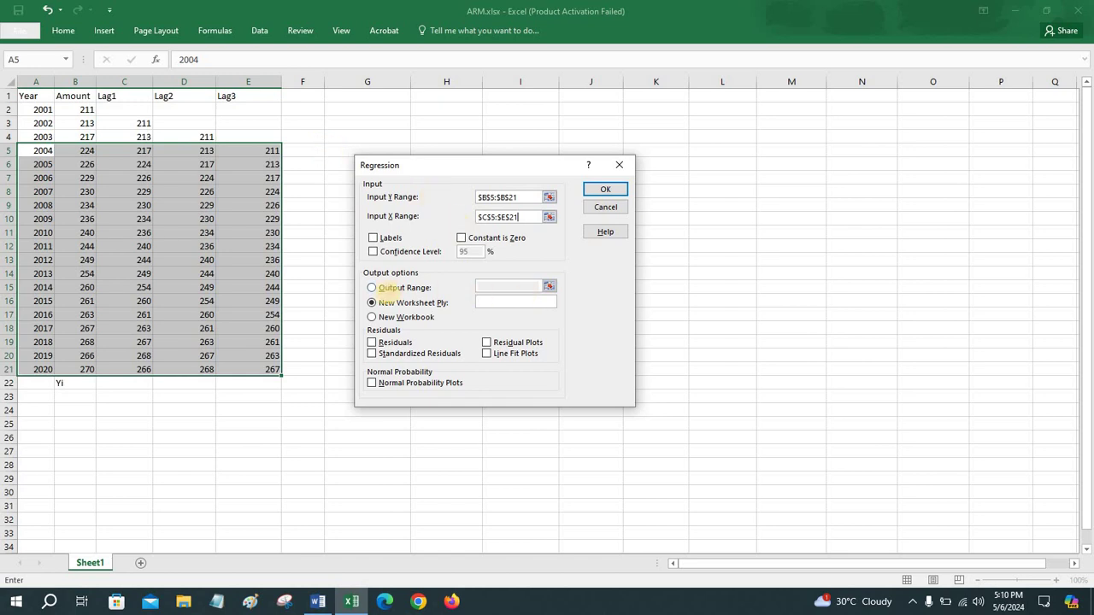
# Step: Send the output to cell G1 on this sheet and run the AR(3) regression
pyautogui.click(410, 288)
pyautogui.click(543, 282)
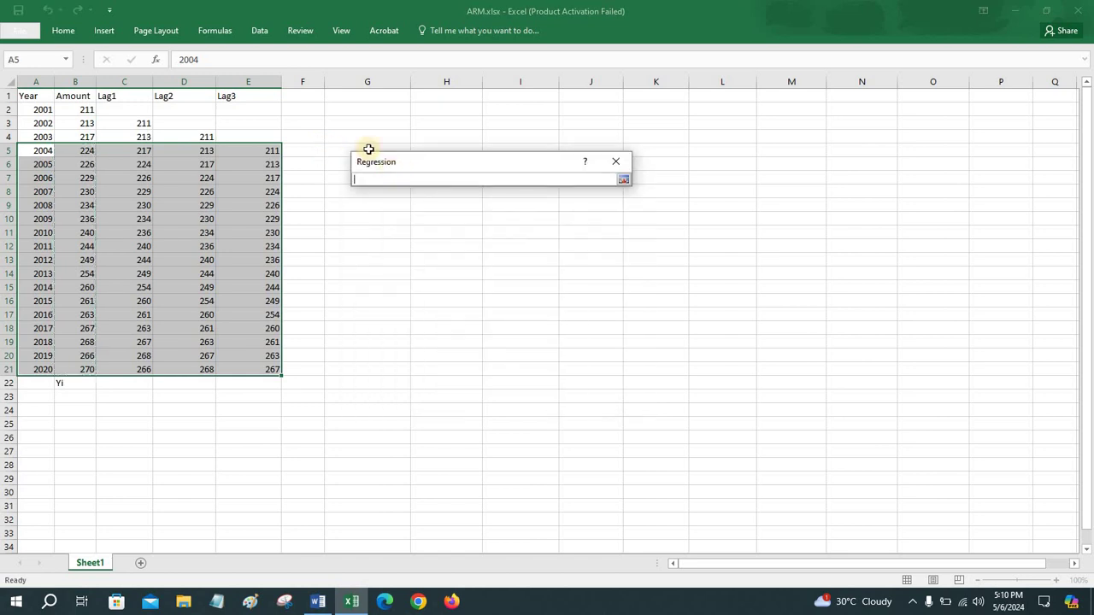
pyautogui.click(349, 95)
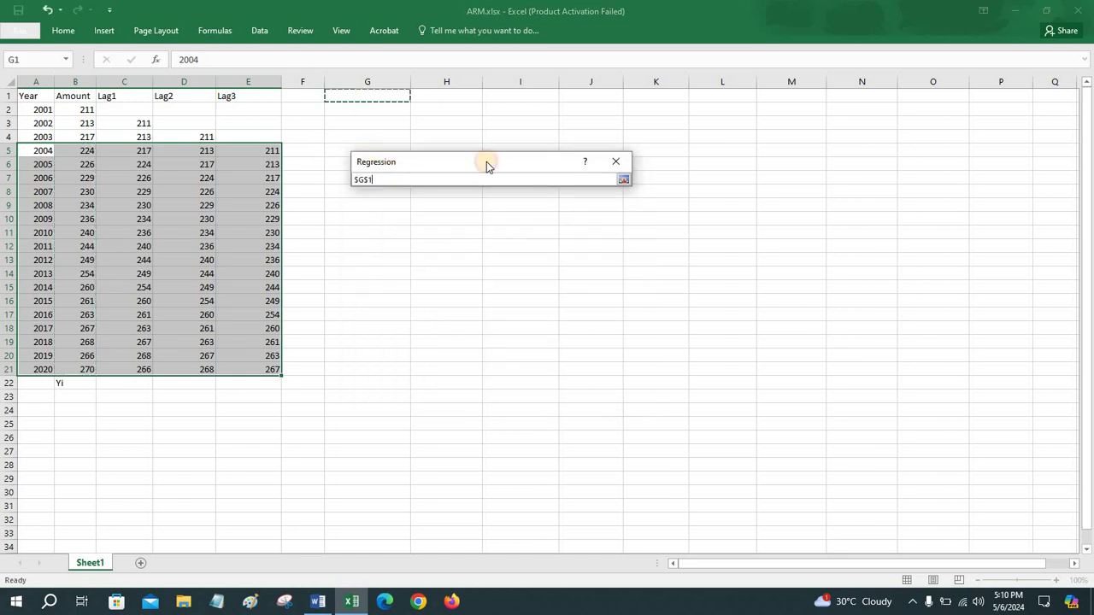
pyautogui.click(623, 181)
pyautogui.click(599, 188)
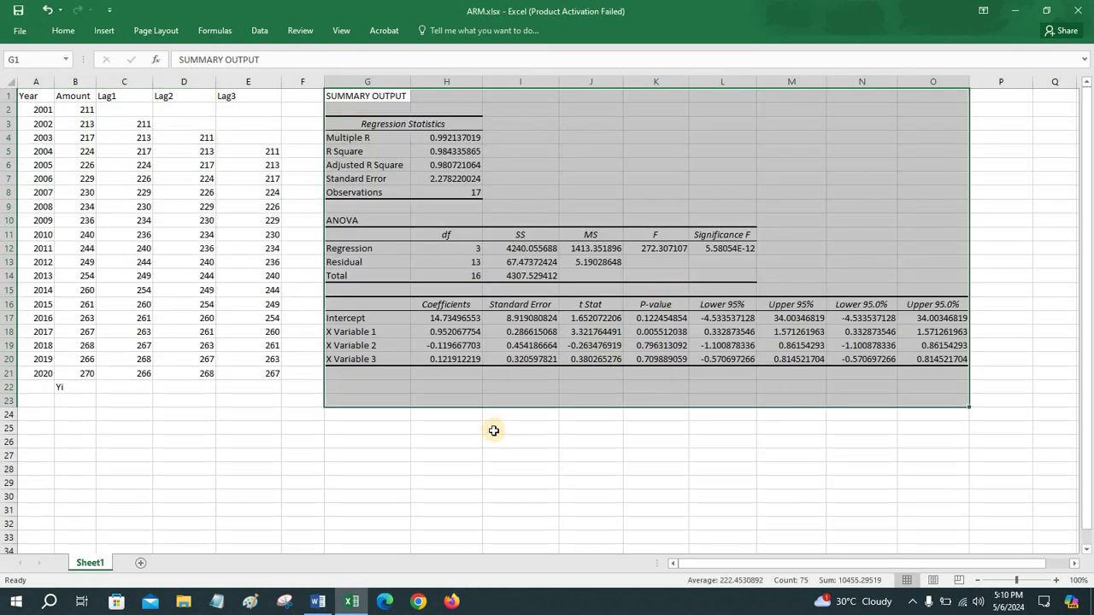
# Step: Enter the labels Yi-1, Yi-2 and Yi-3 in C22, D22 and E22
pyautogui.click(548, 440)
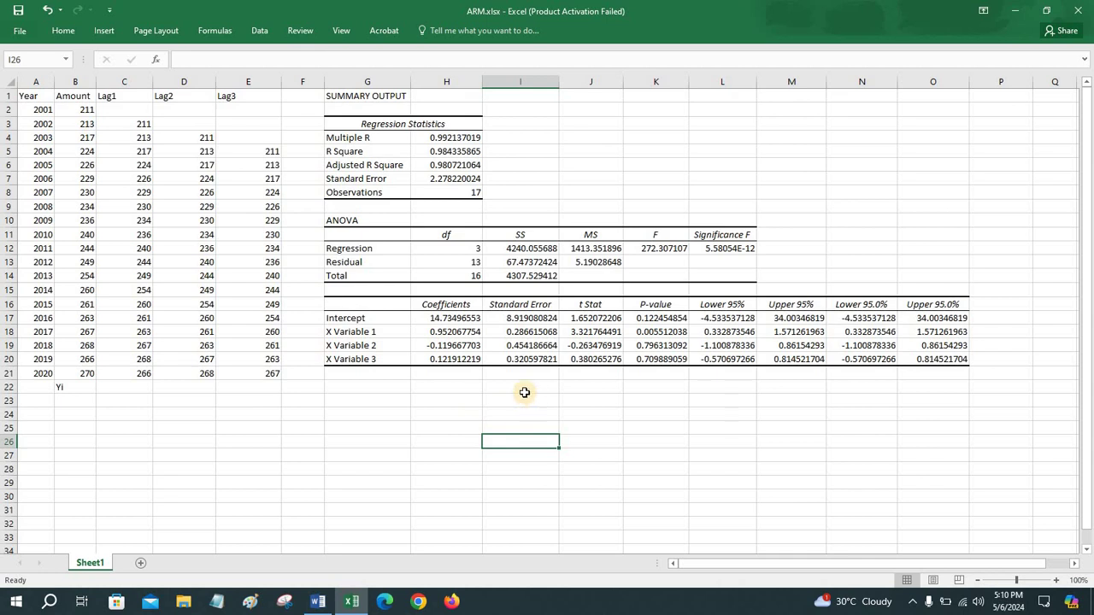
pyautogui.click(130, 386)
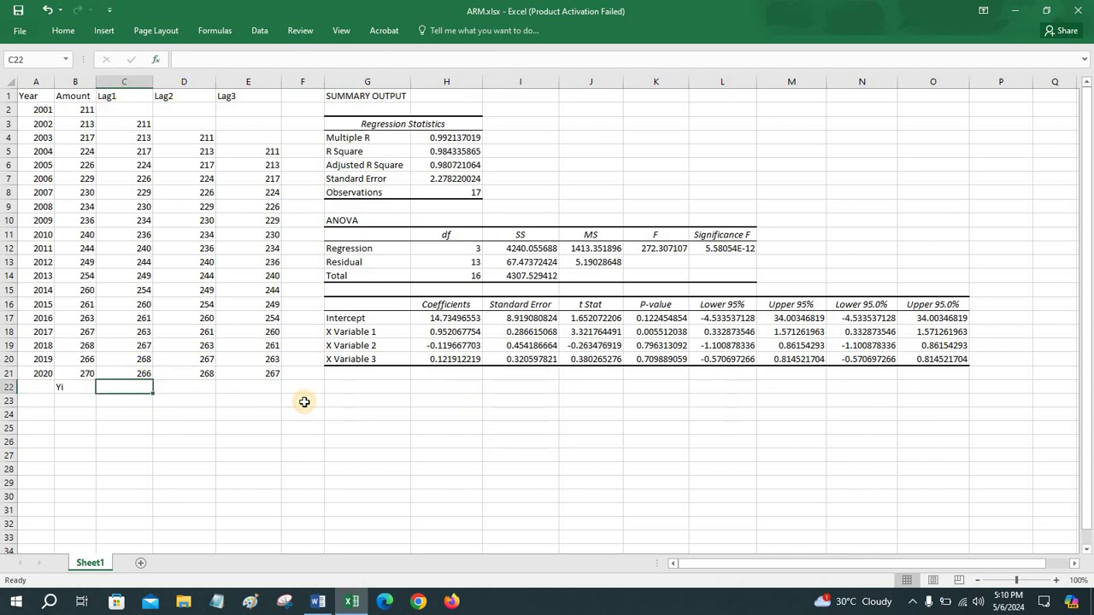
pyautogui.write('Yi-1')
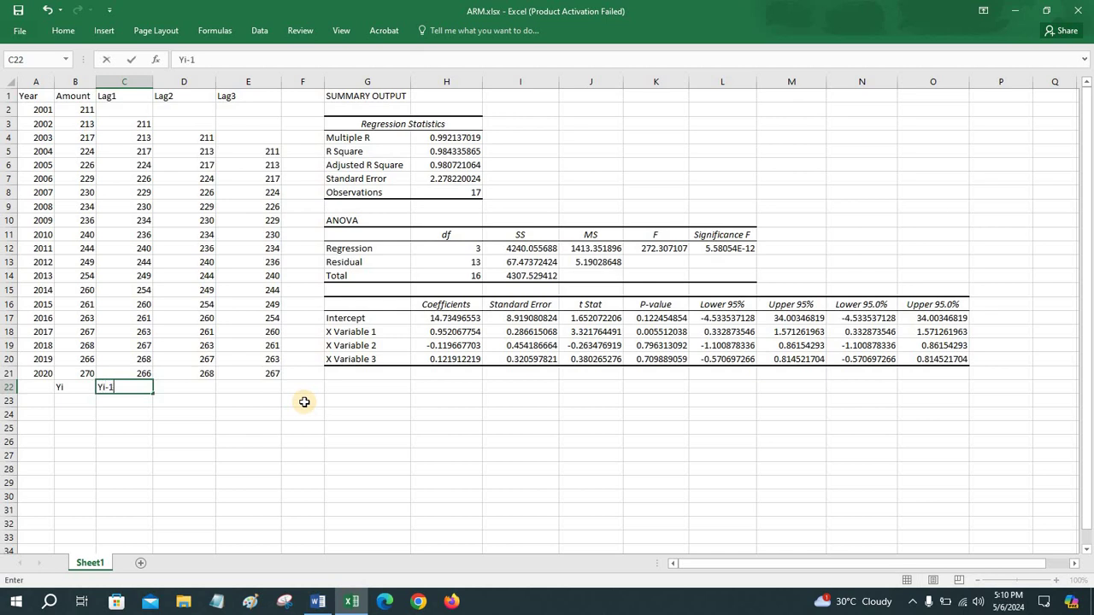
pyautogui.press('Tab')
pyautogui.write('Y')
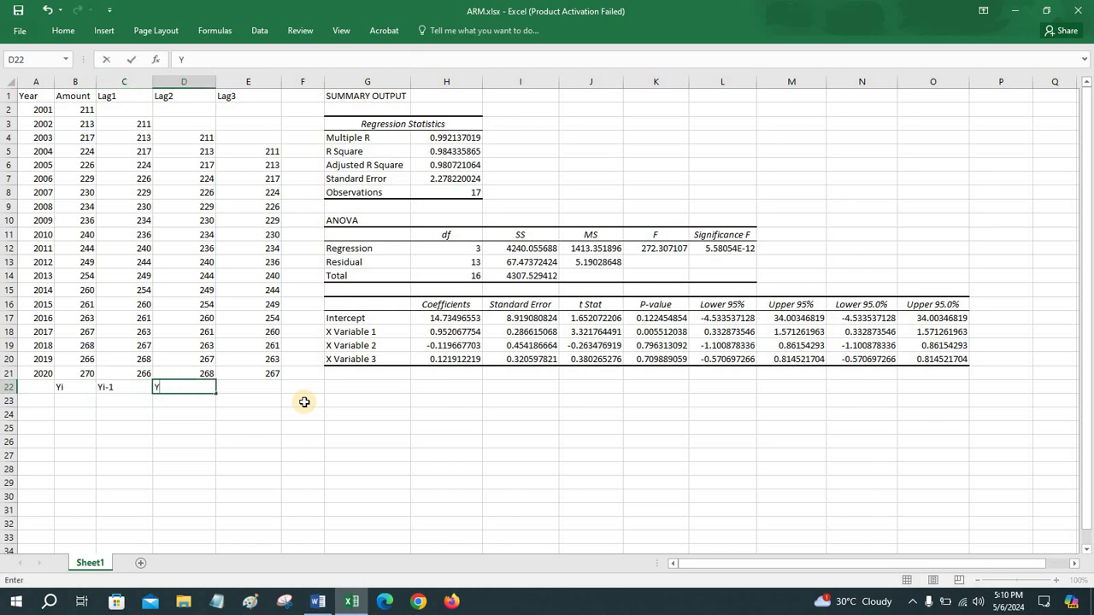
pyautogui.write('i-2')
pyautogui.press('Tab')
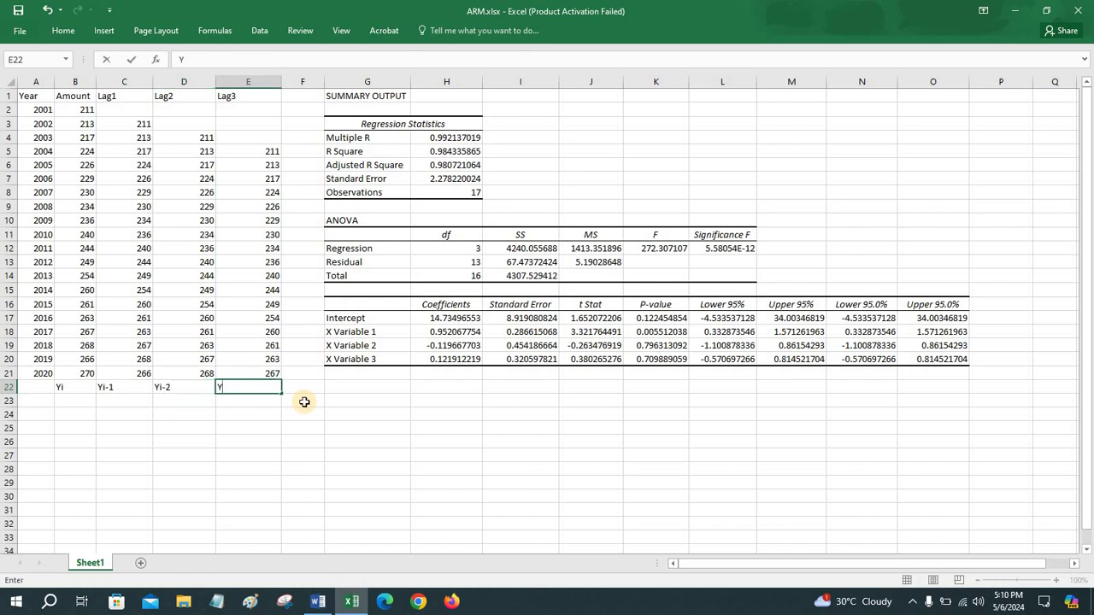
pyautogui.write('Yi-3')
pyautogui.click(363, 389)
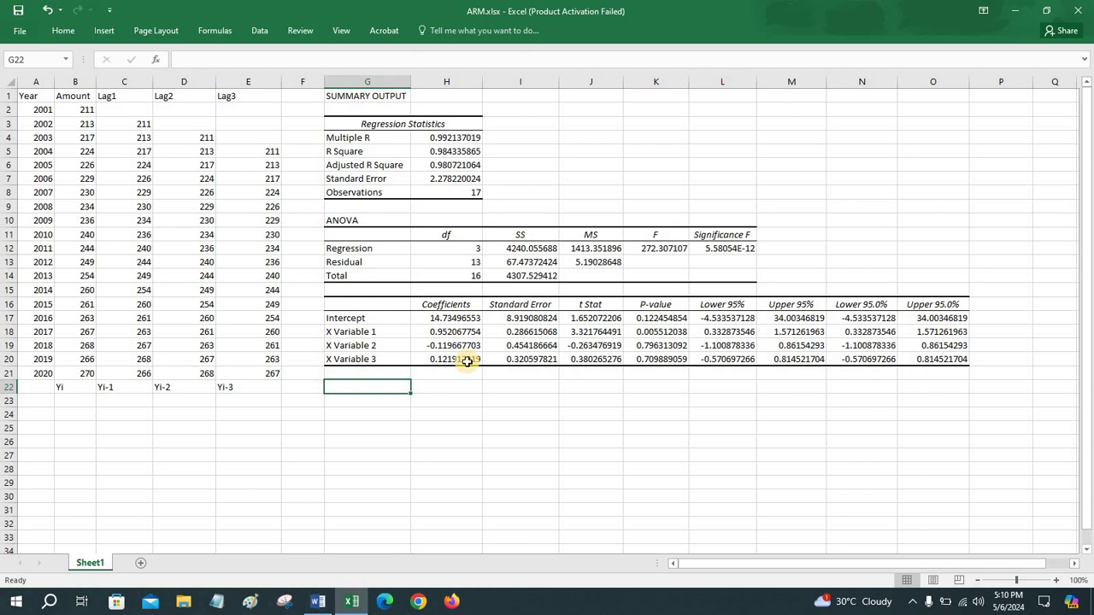
pyautogui.click(248, 387)
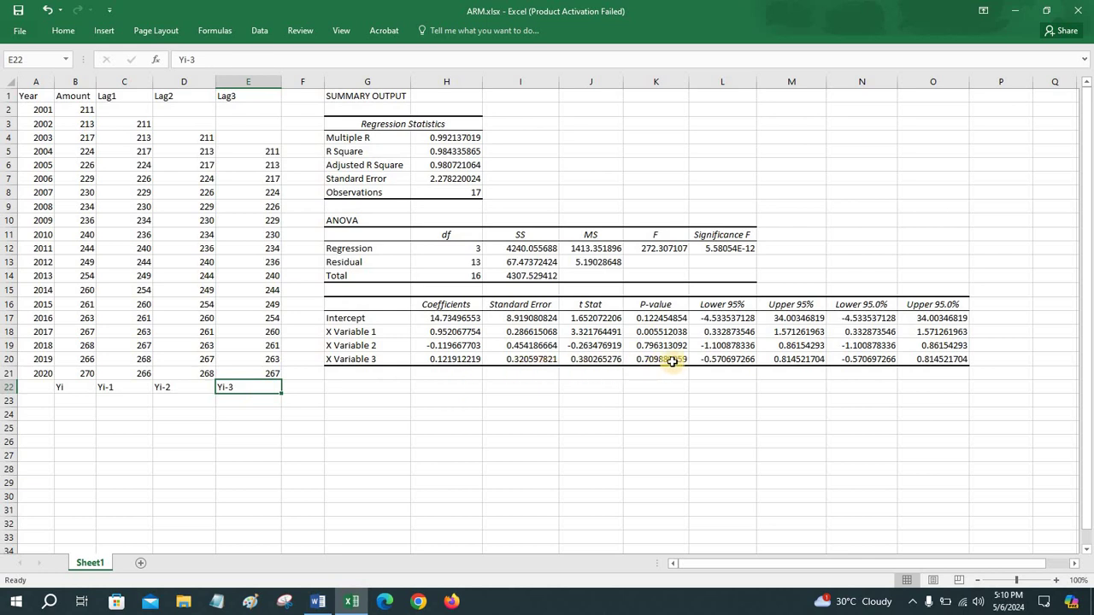
pyautogui.click(672, 360)
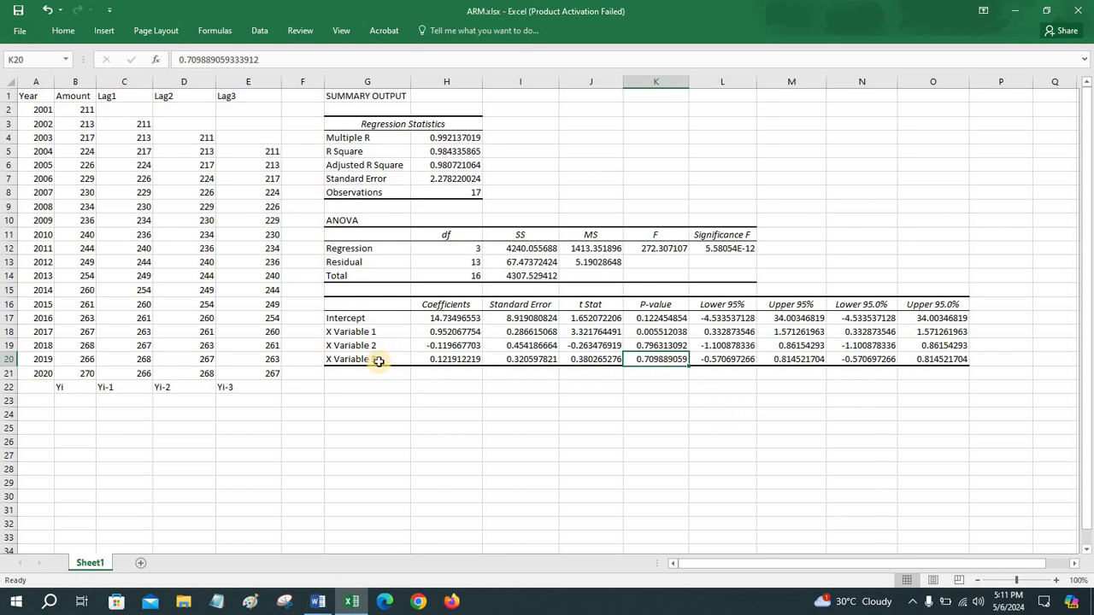
pyautogui.click(670, 345)
pyautogui.click(379, 347)
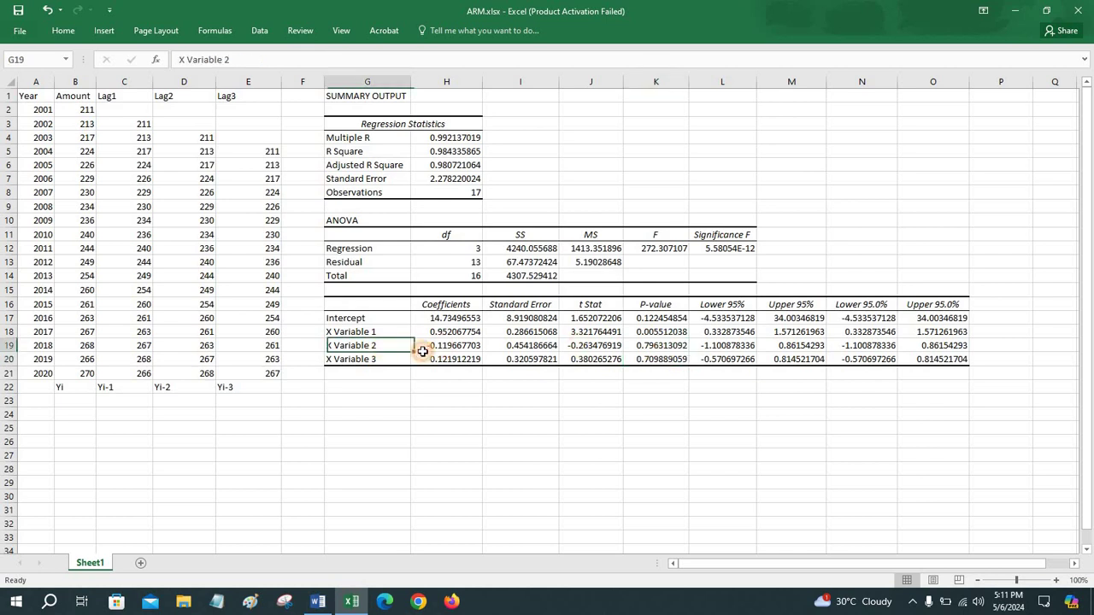
pyautogui.click(181, 389)
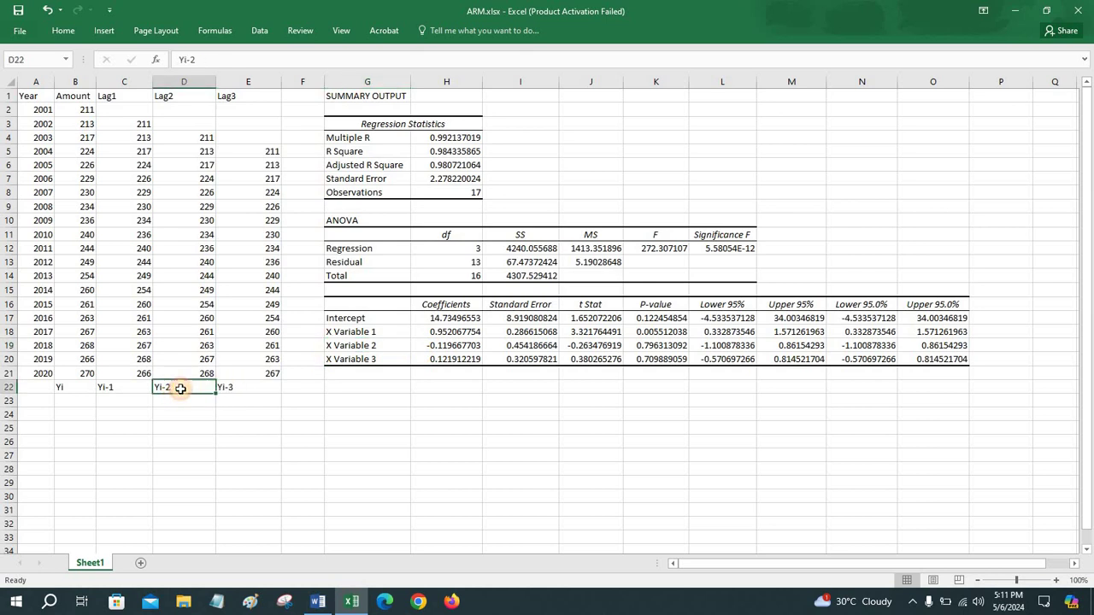
pyautogui.click(658, 346)
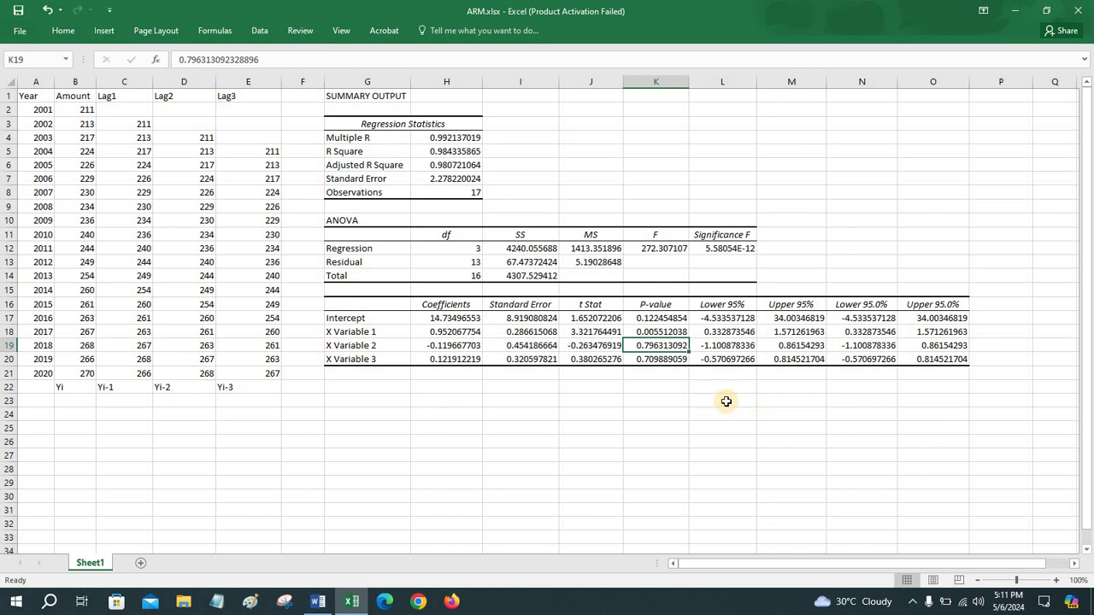
pyautogui.click(362, 359)
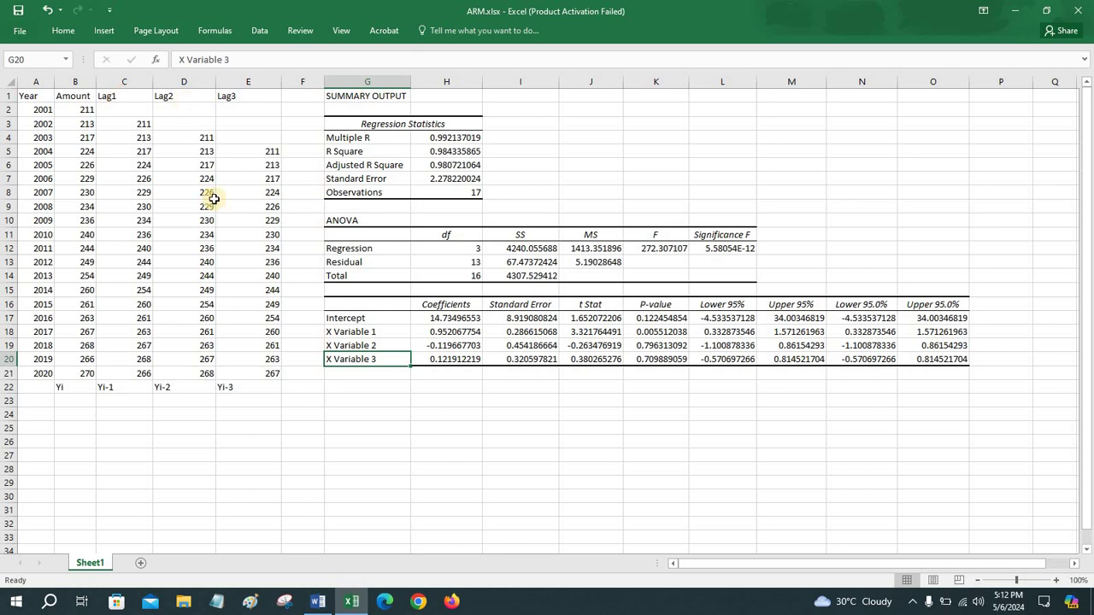
pyautogui.click(34, 139)
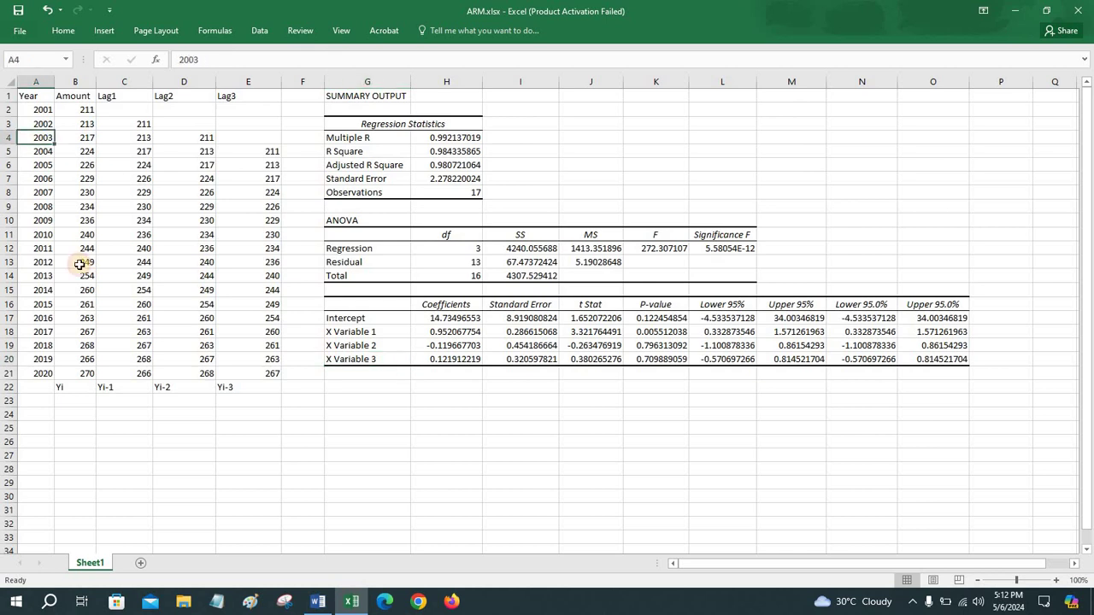
pyautogui.keyDown('shift'); pyautogui.click(45, 373); pyautogui.keyUp('shift')
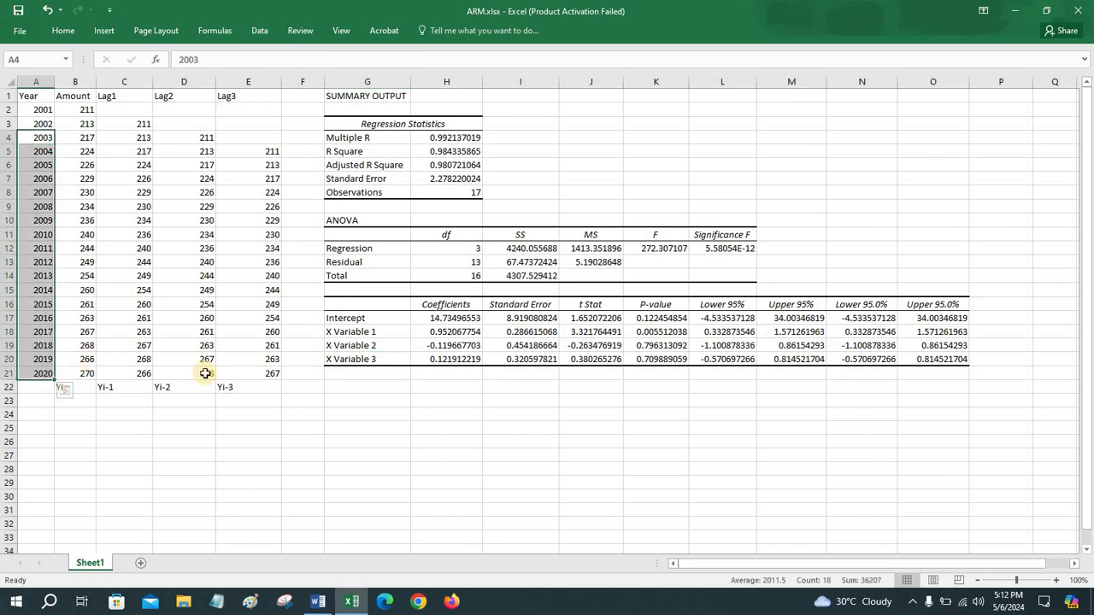
pyautogui.keyDown('shift'); pyautogui.click(206, 374); pyautogui.keyUp('shift')
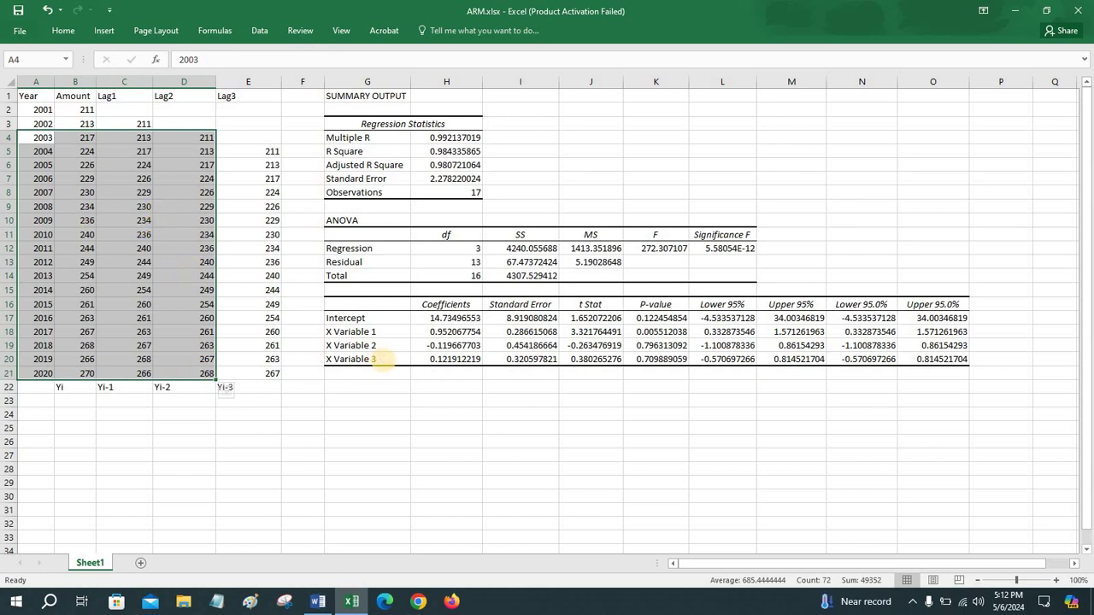
pyautogui.click(372, 359)
pyautogui.moveTo(47, 151); pyautogui.dragTo(43, 374)
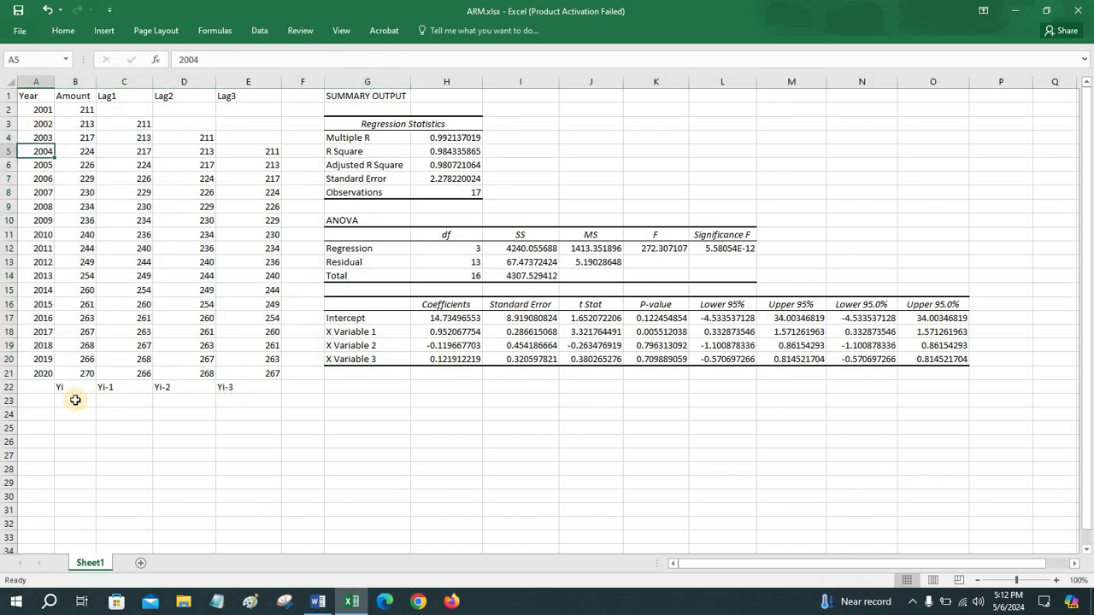
pyautogui.moveTo(271, 361); pyautogui.dragTo(276, 373)
pyautogui.click(403, 383)
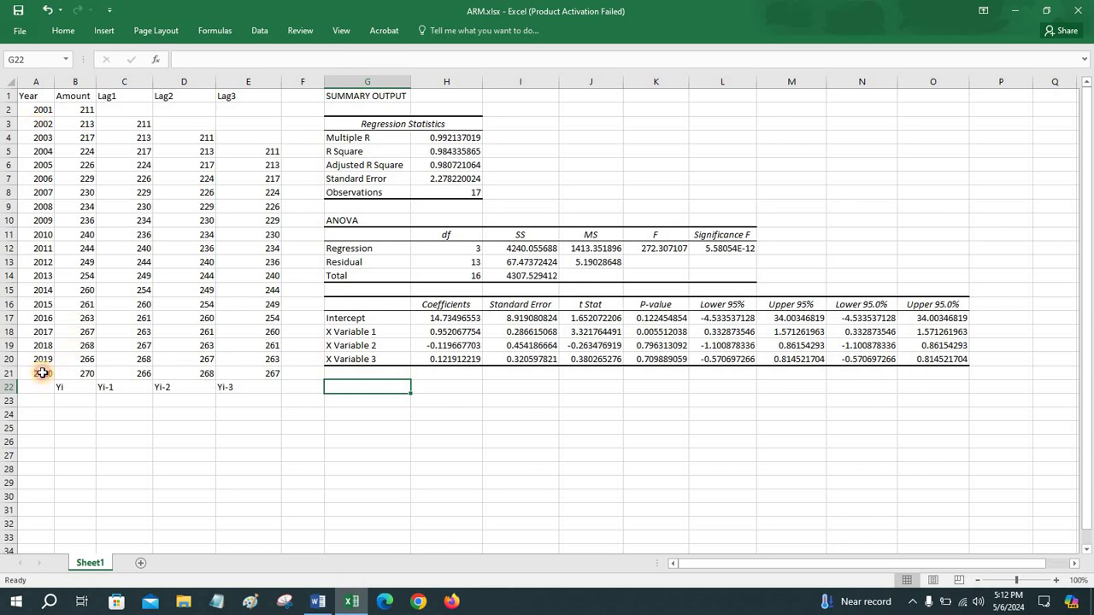
pyautogui.click(38, 126)
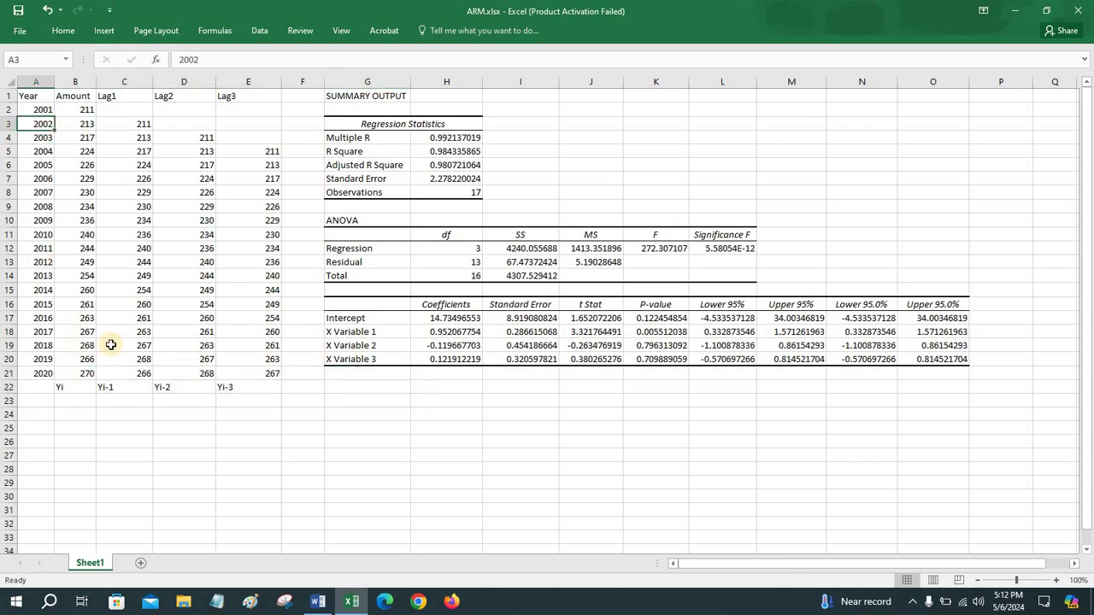
pyautogui.keyDown('shift'); pyautogui.click(144, 373); pyautogui.keyUp('shift')
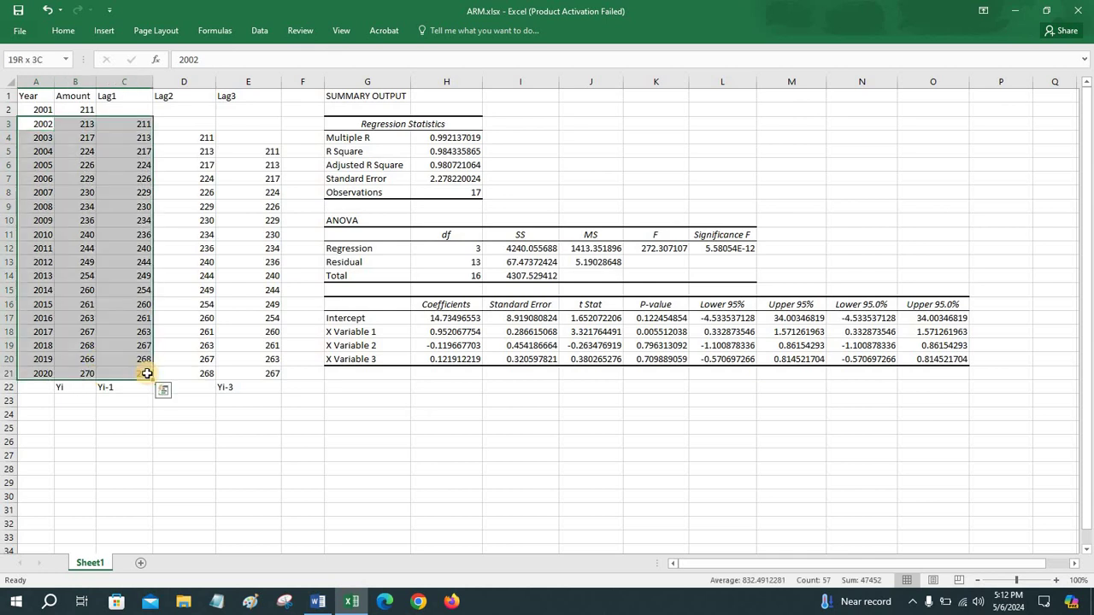
pyautogui.click(427, 445)
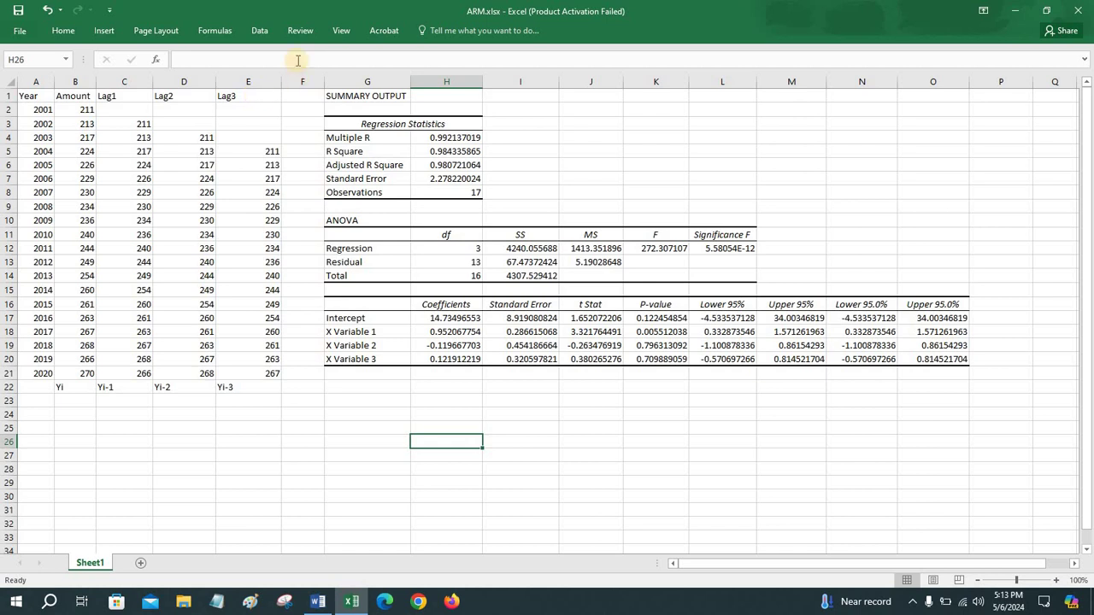
# Step: Open Regression from Data Analysis and set the Input Y Range to Amount B4:B21
pyautogui.click(259, 30)
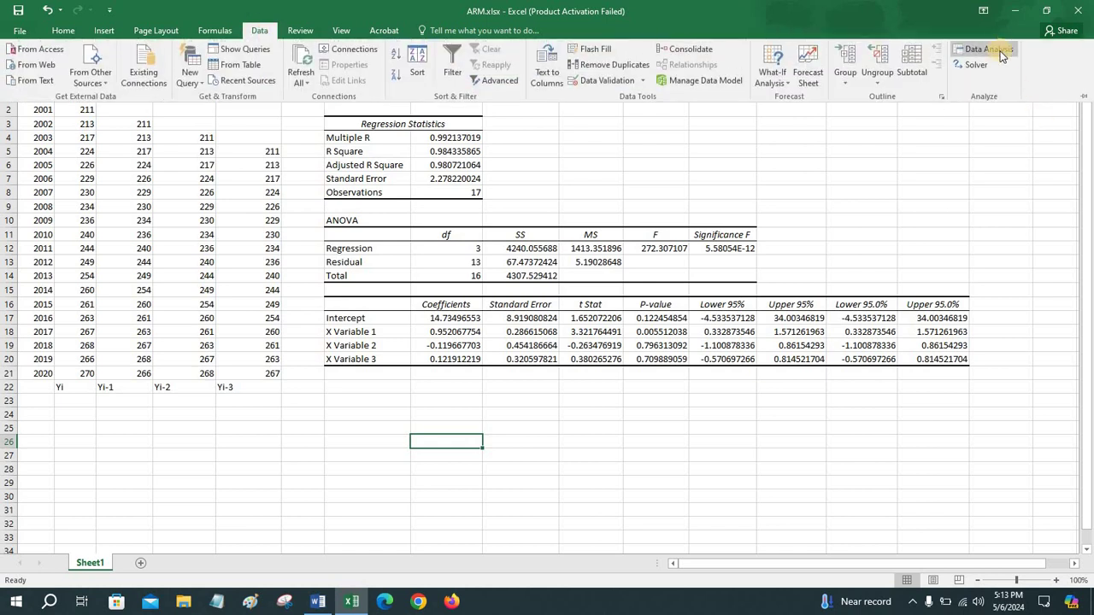
pyautogui.click(990, 50)
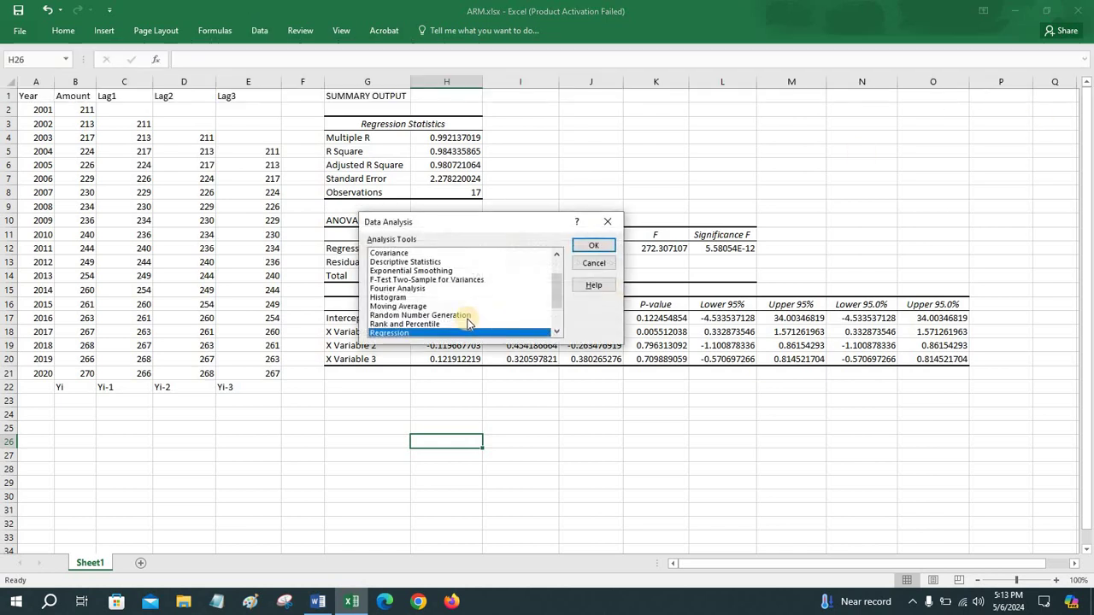
pyautogui.click(593, 245)
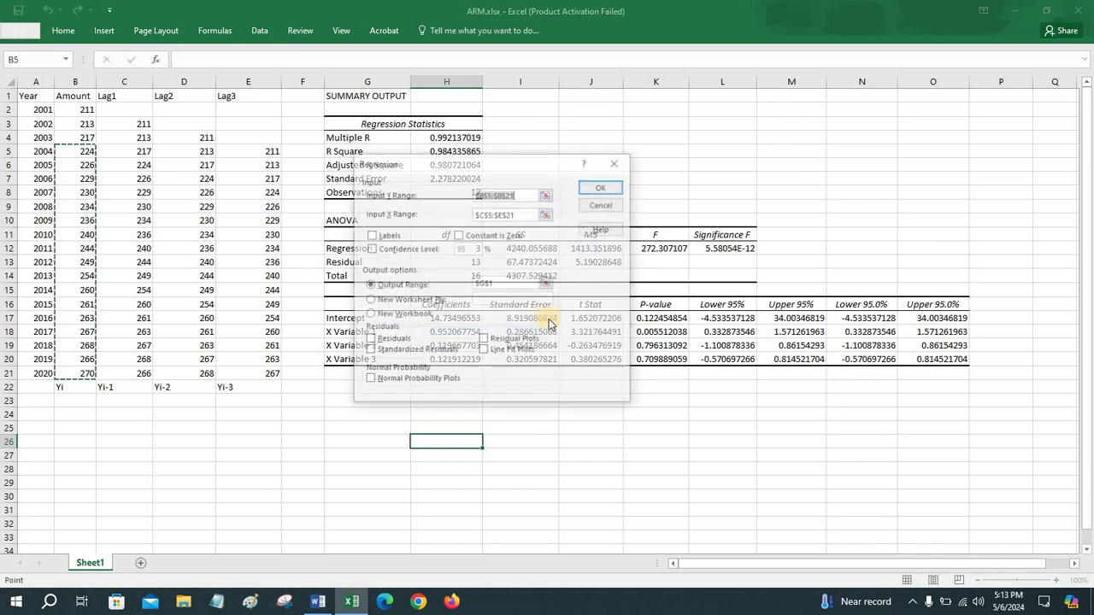
pyautogui.click(546, 195)
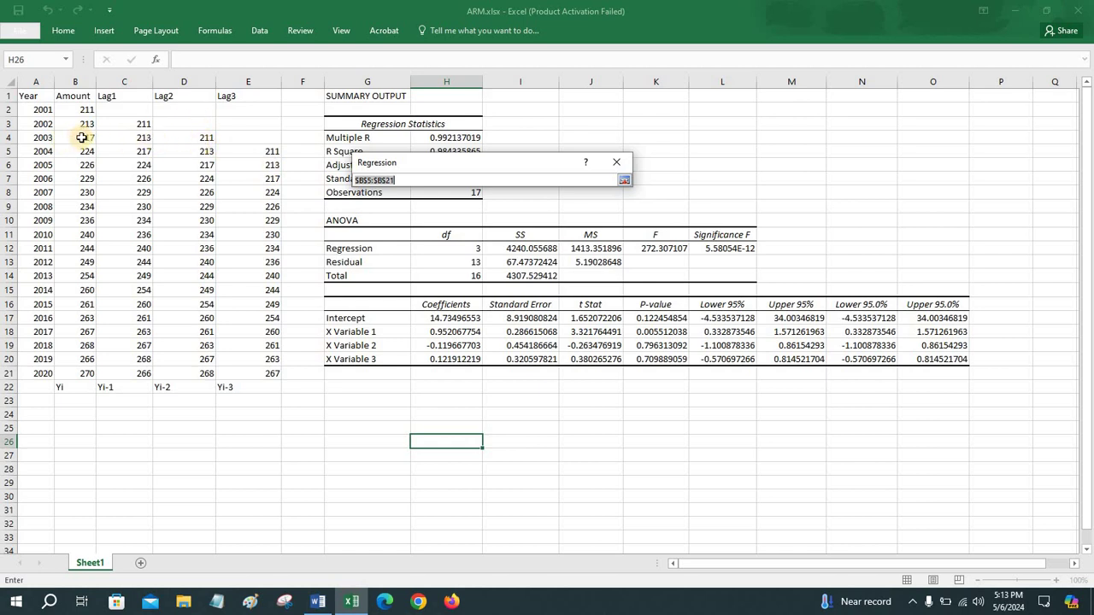
pyautogui.moveTo(81, 137); pyautogui.dragTo(94, 373)
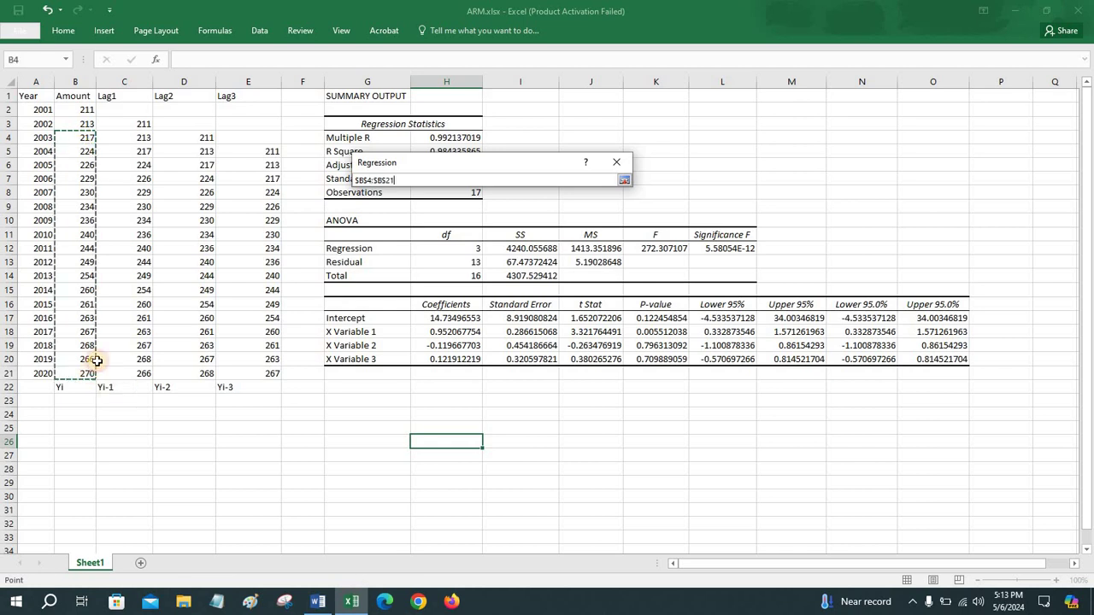
pyautogui.click(628, 183)
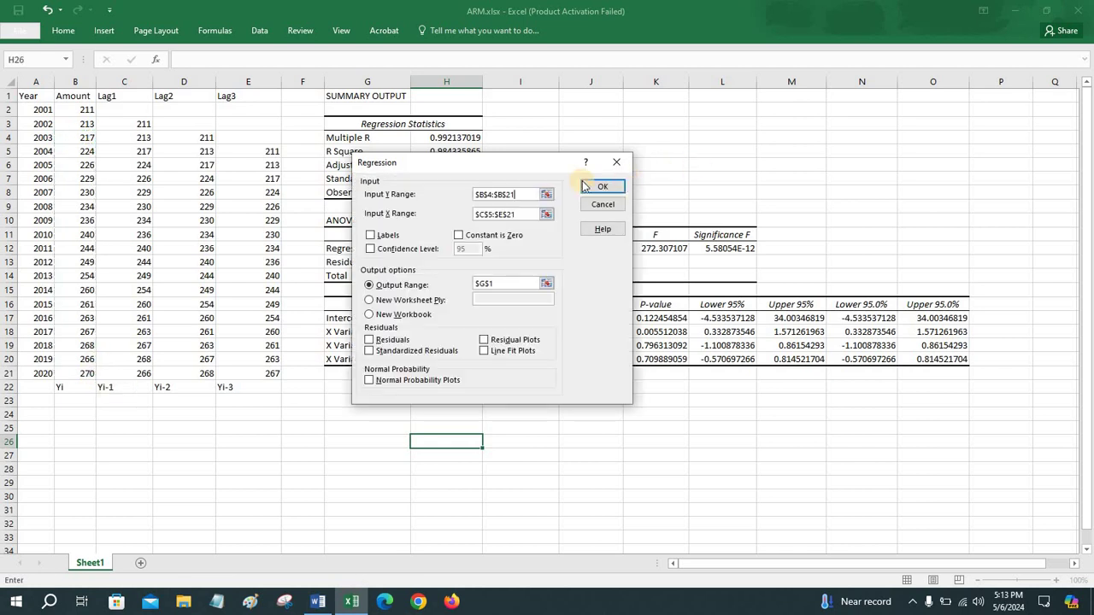
# Step: Set the Input X Range to Lag1–Lag2 C4:D21, output at G22, and run the regression
pyautogui.click(545, 212)
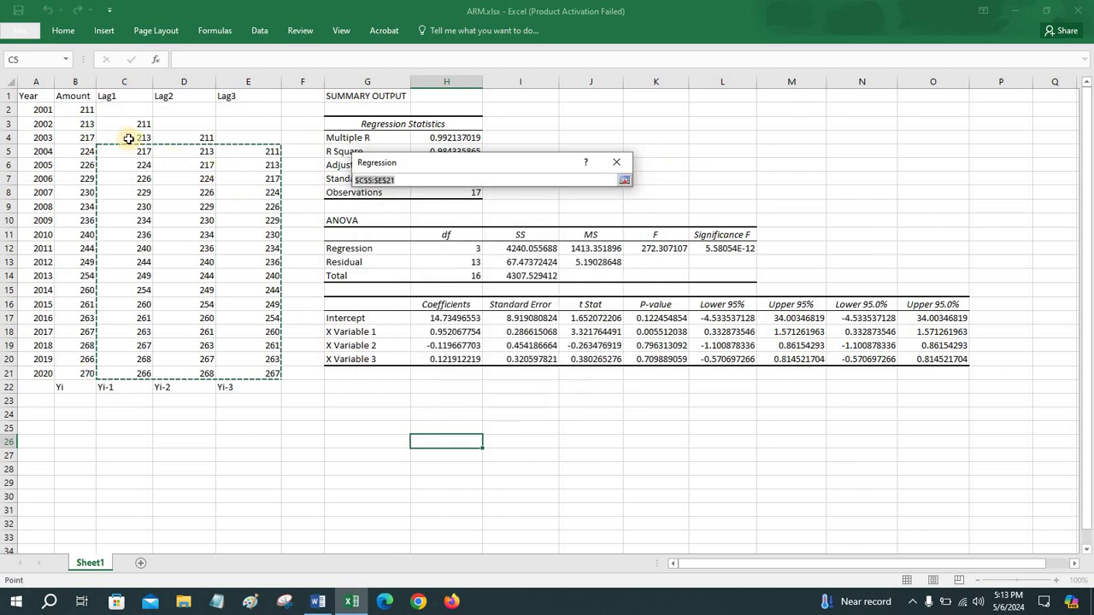
pyautogui.moveTo(128, 138); pyautogui.dragTo(205, 373)
pyautogui.click(624, 180)
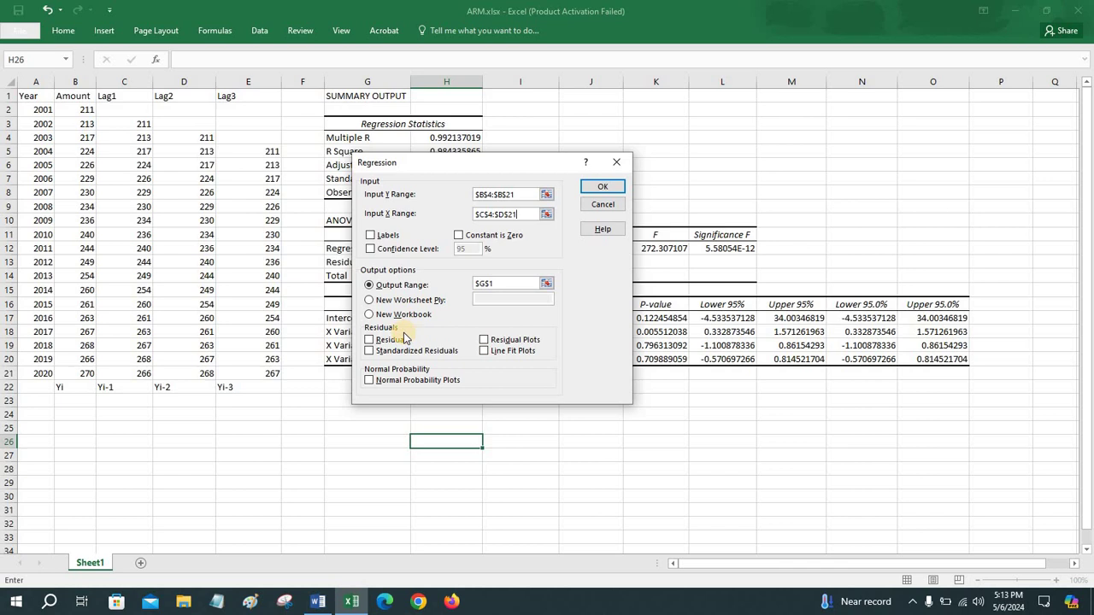
pyautogui.click(546, 283)
pyautogui.click(365, 388)
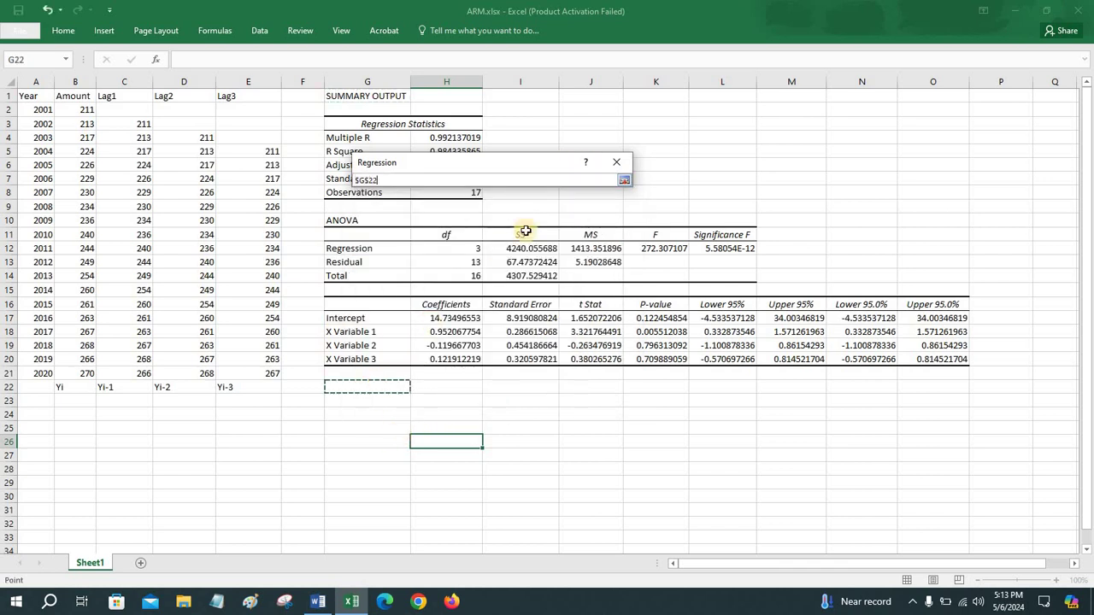
pyautogui.click(624, 180)
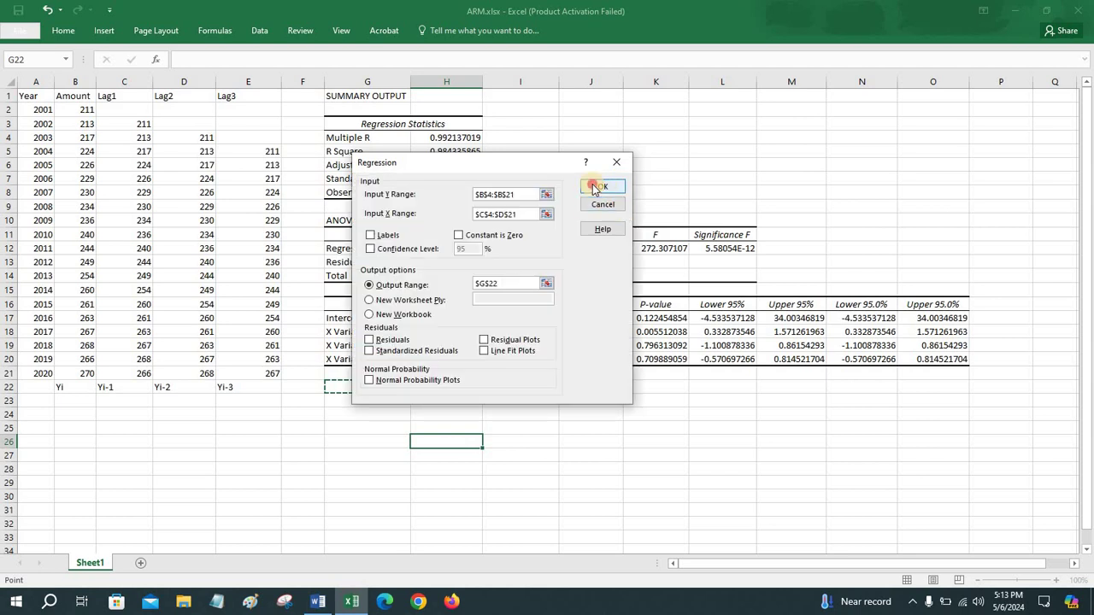
pyautogui.click(603, 185)
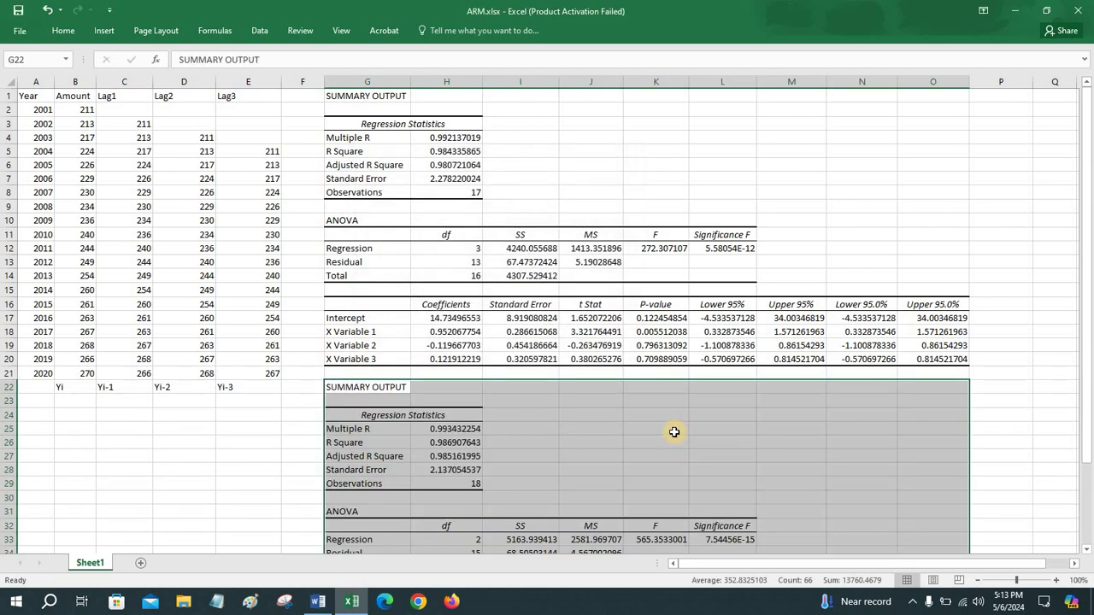
pyautogui.scroll(-6, 673, 431)
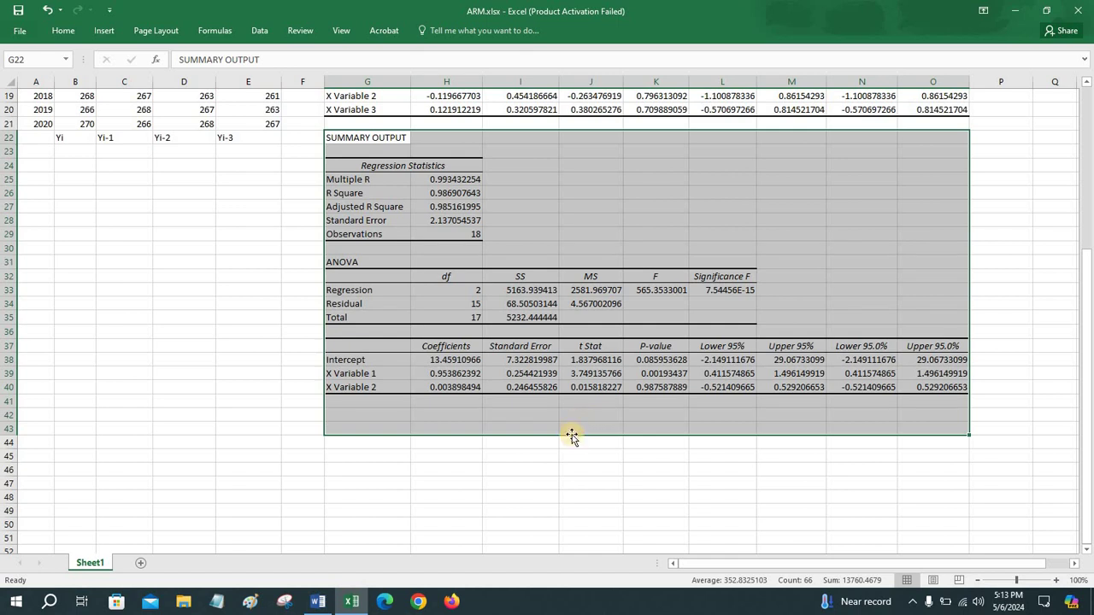
pyautogui.click(353, 388)
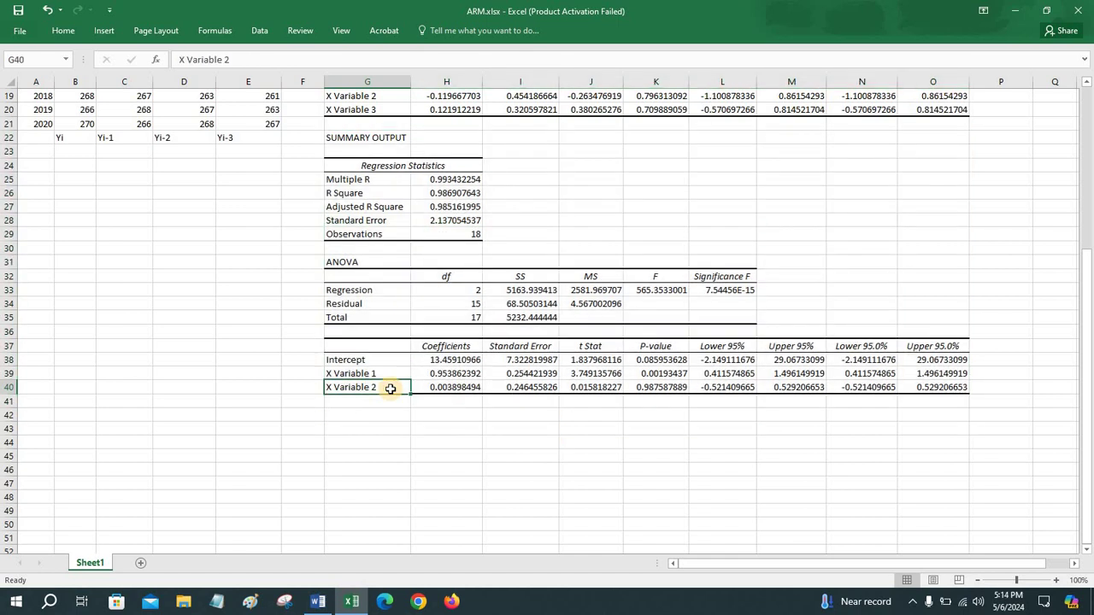
pyautogui.click(676, 388)
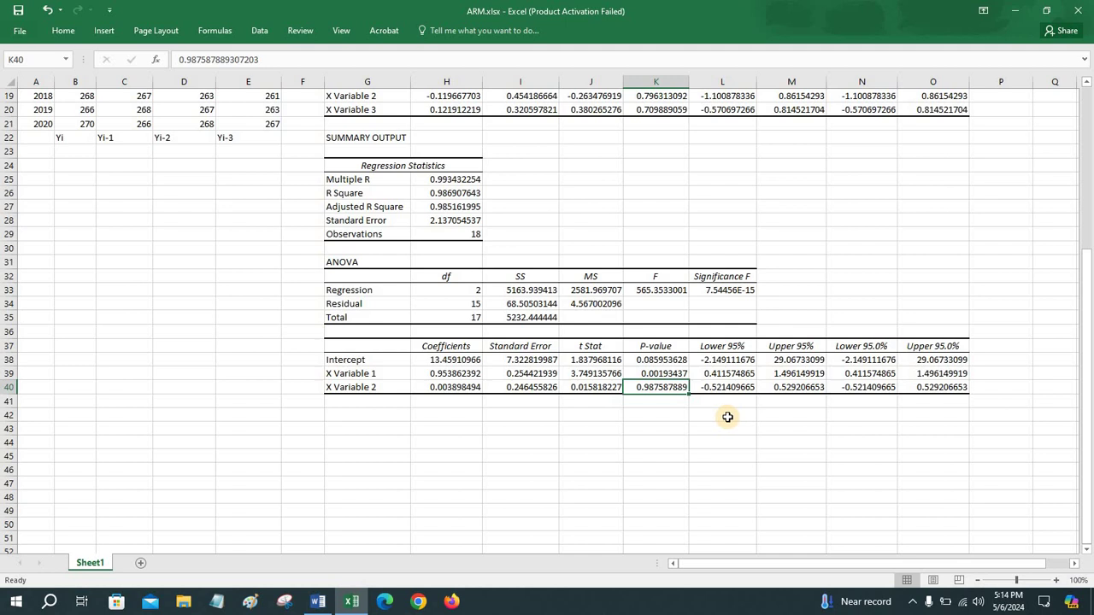
pyautogui.scroll(3, 727, 417)
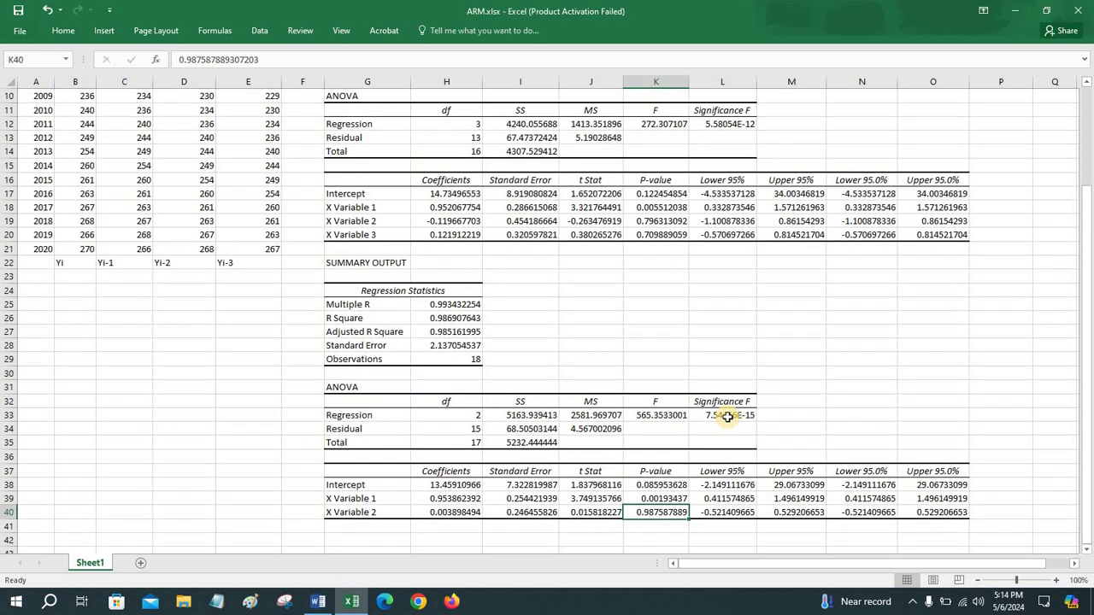
pyautogui.scroll(3, 727, 417)
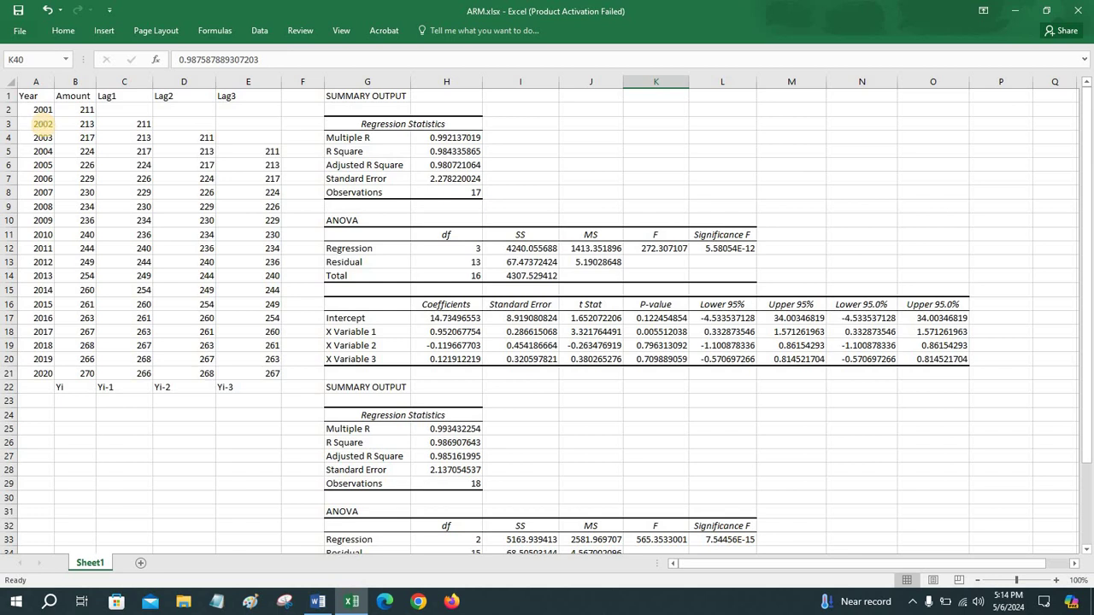
# Step: Open a fresh Regression dialog from the Data Analysis tools
pyautogui.click(41, 127)
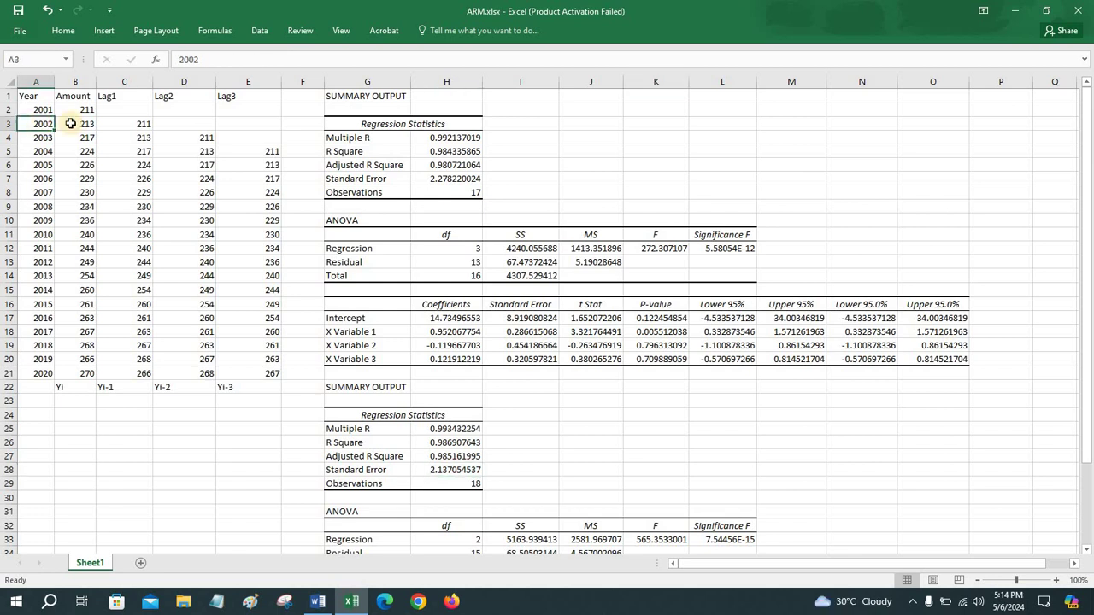
pyautogui.keyDown('shift'); pyautogui.click(144, 372); pyautogui.keyUp('shift')
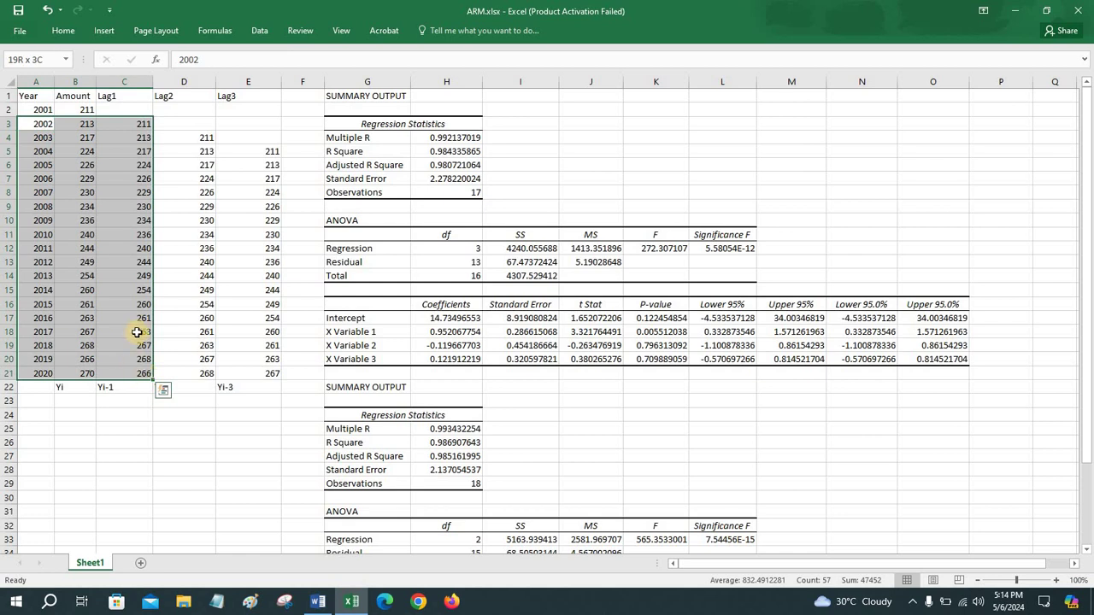
pyautogui.click(790, 151)
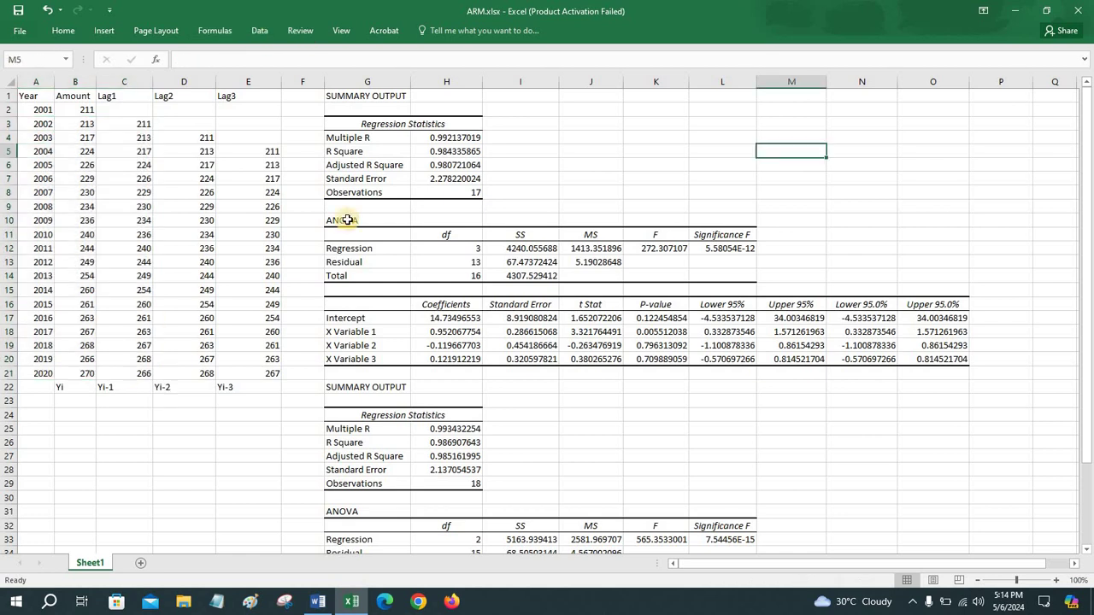
pyautogui.click(260, 31)
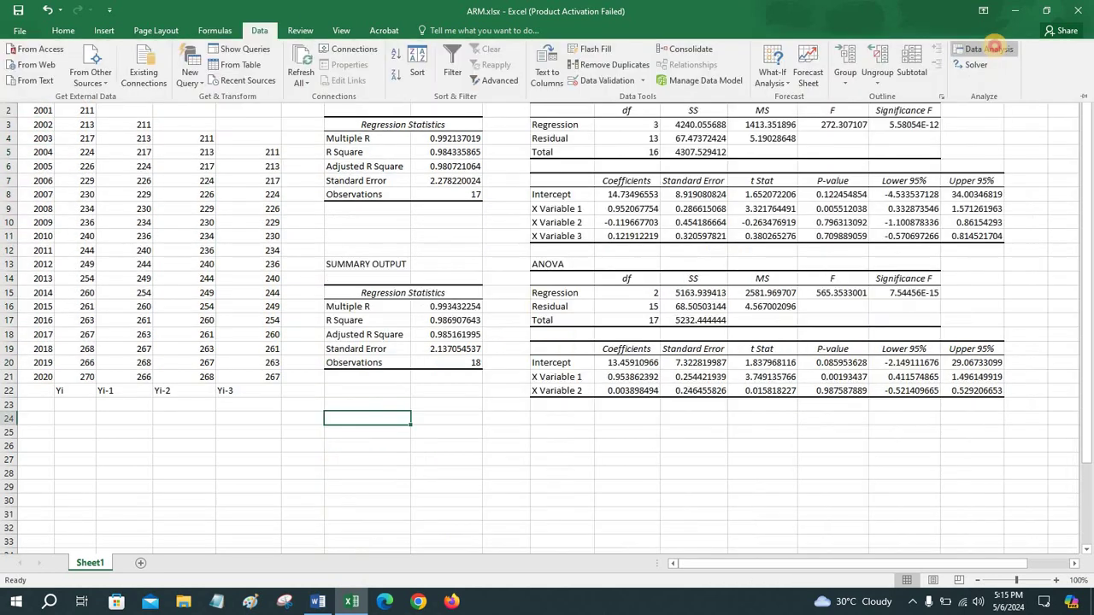
pyautogui.click(991, 46)
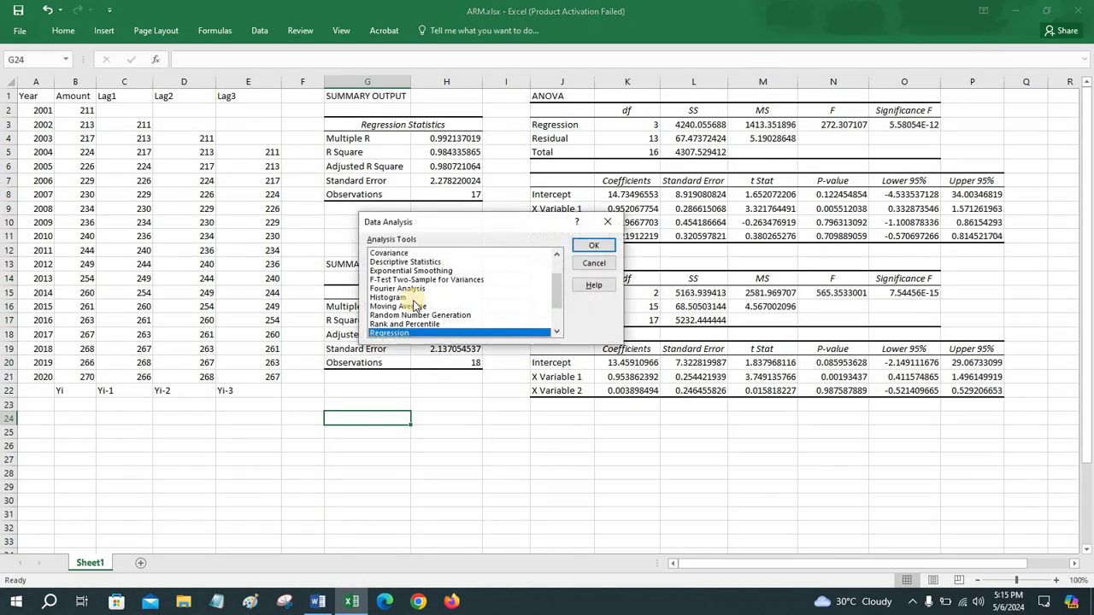
pyautogui.click(593, 245)
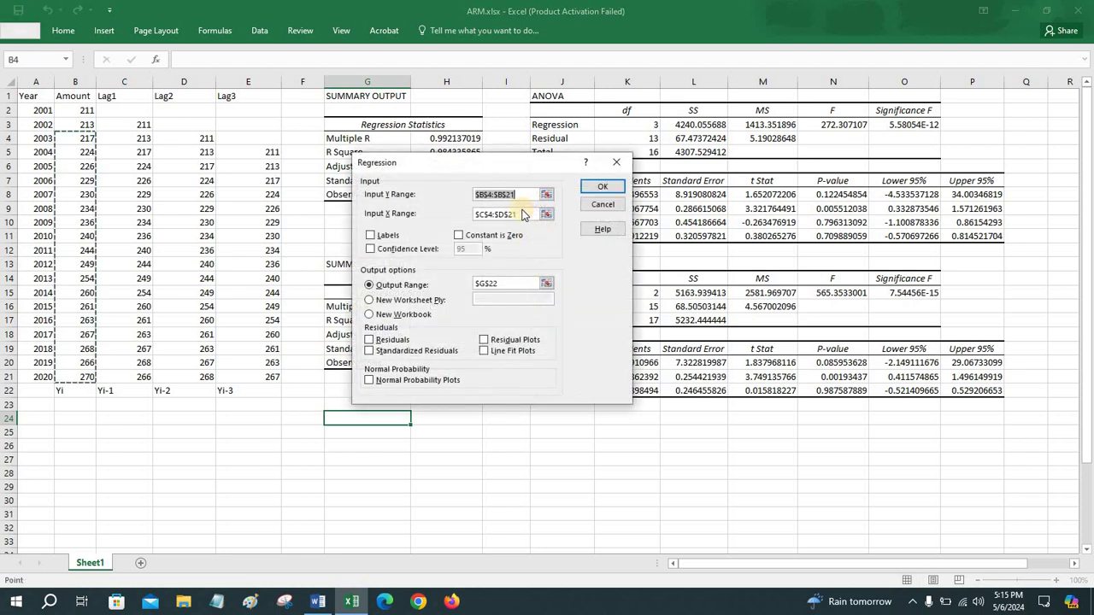
# Step: Set Input Y Range B3:B21, Input X Range Lag1 C3:C21, and Output Range G24
pyautogui.click(545, 194)
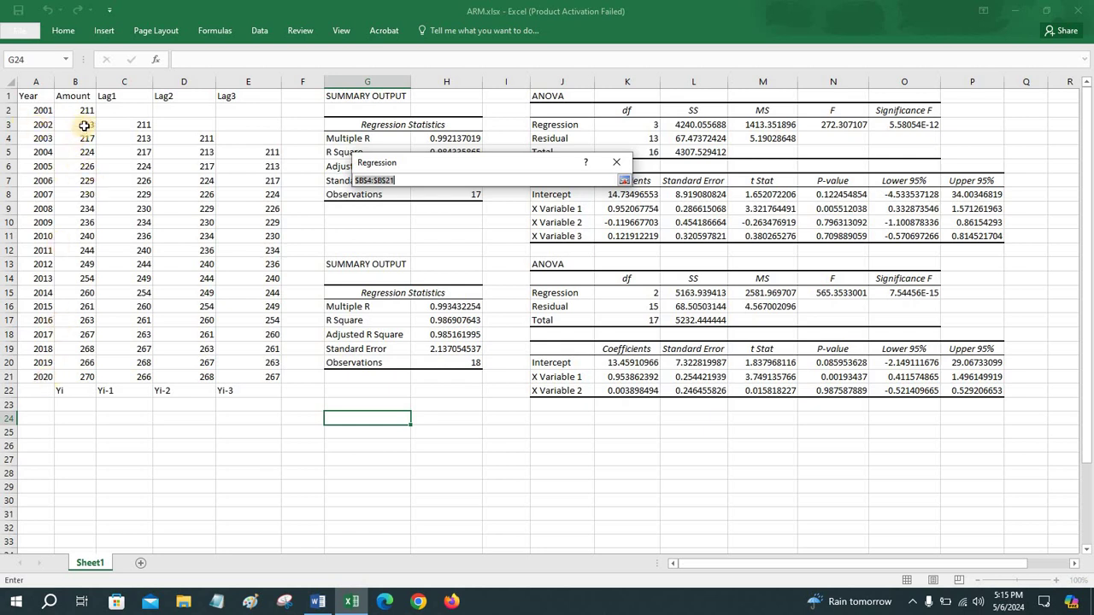
pyautogui.moveTo(86, 126); pyautogui.dragTo(85, 377)
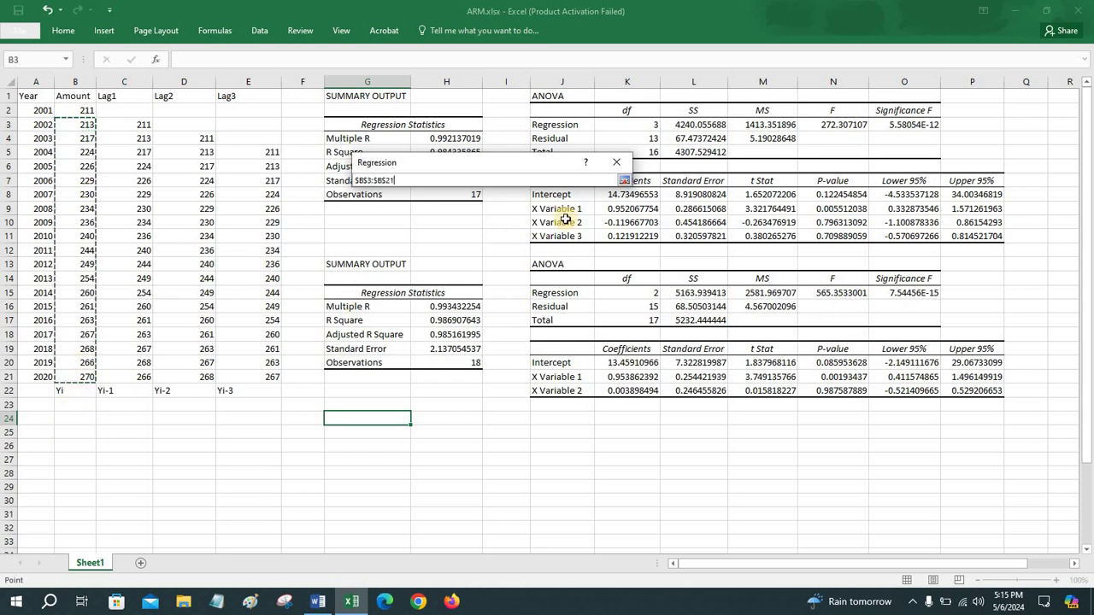
pyautogui.click(623, 180)
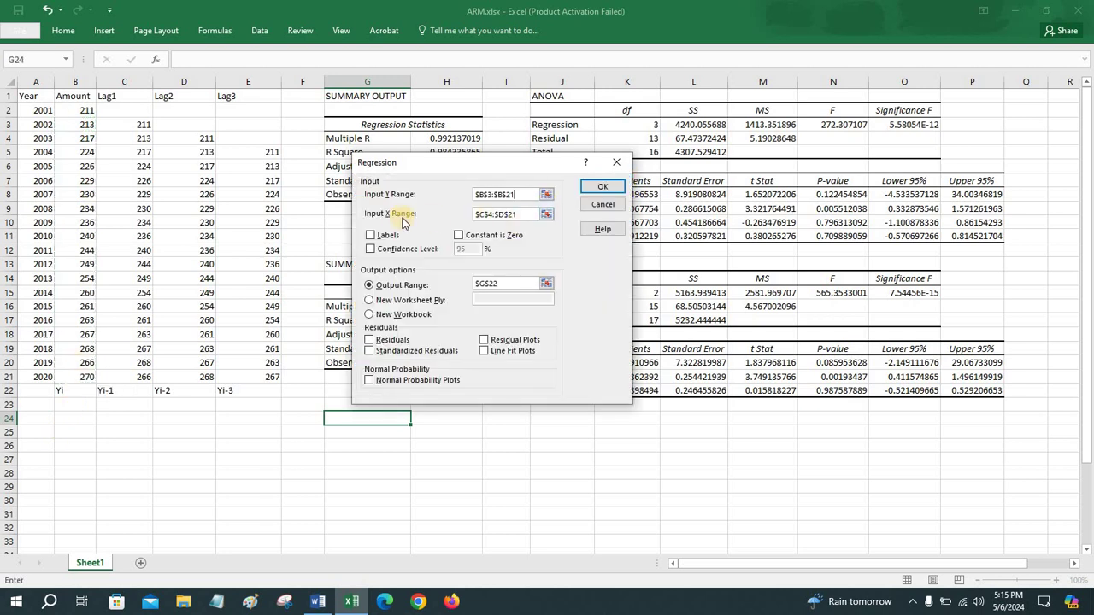
pyautogui.click(546, 214)
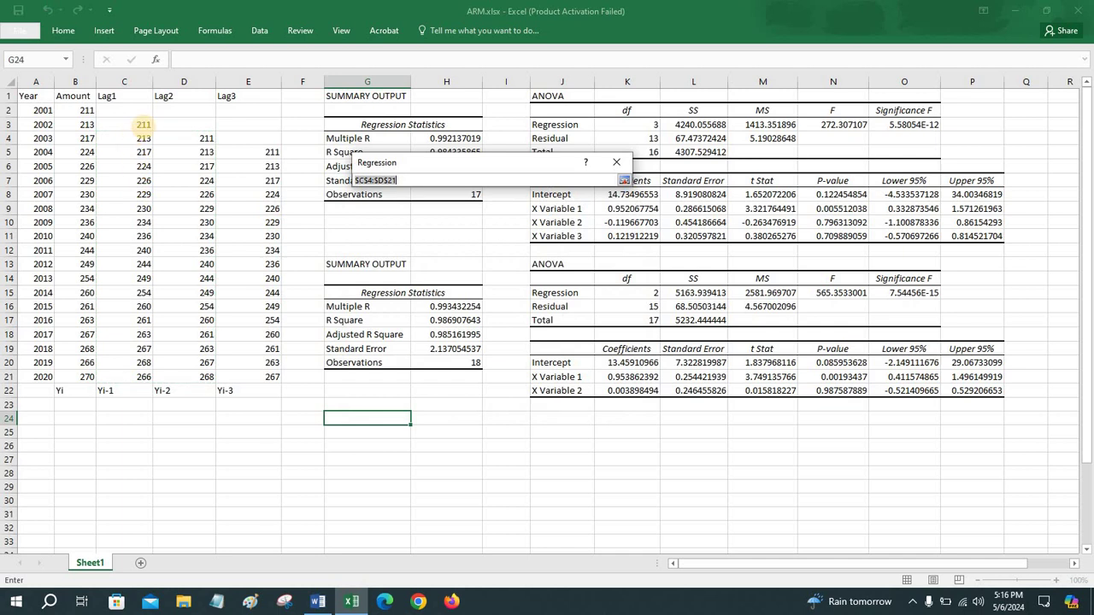
pyautogui.click(144, 125)
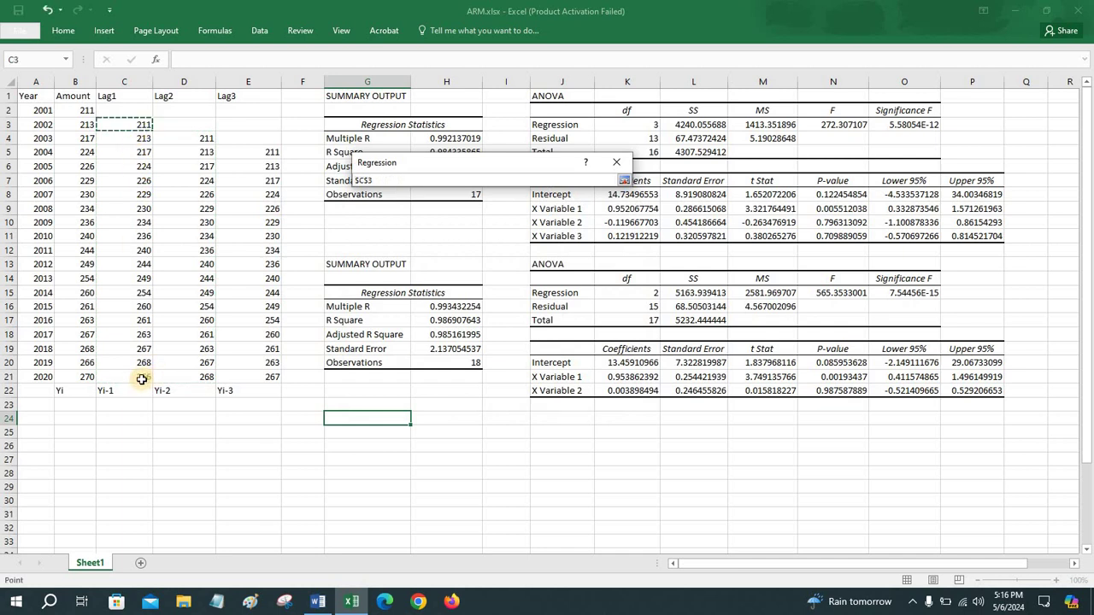
pyautogui.keyDown('shift'); pyautogui.click(141, 376); pyautogui.keyUp('shift')
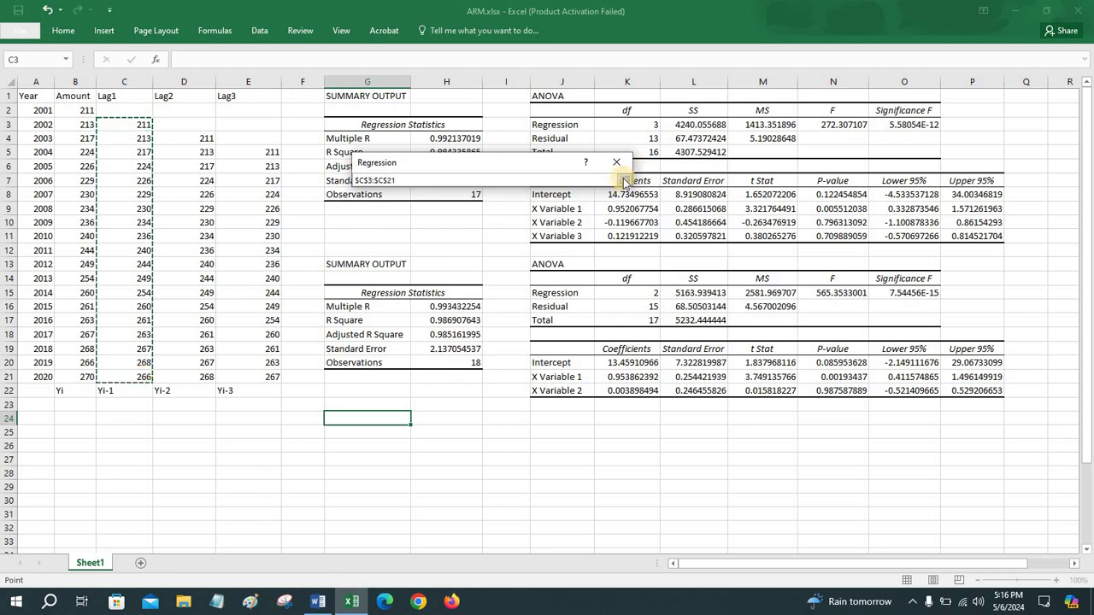
pyautogui.click(625, 180)
pyautogui.click(548, 284)
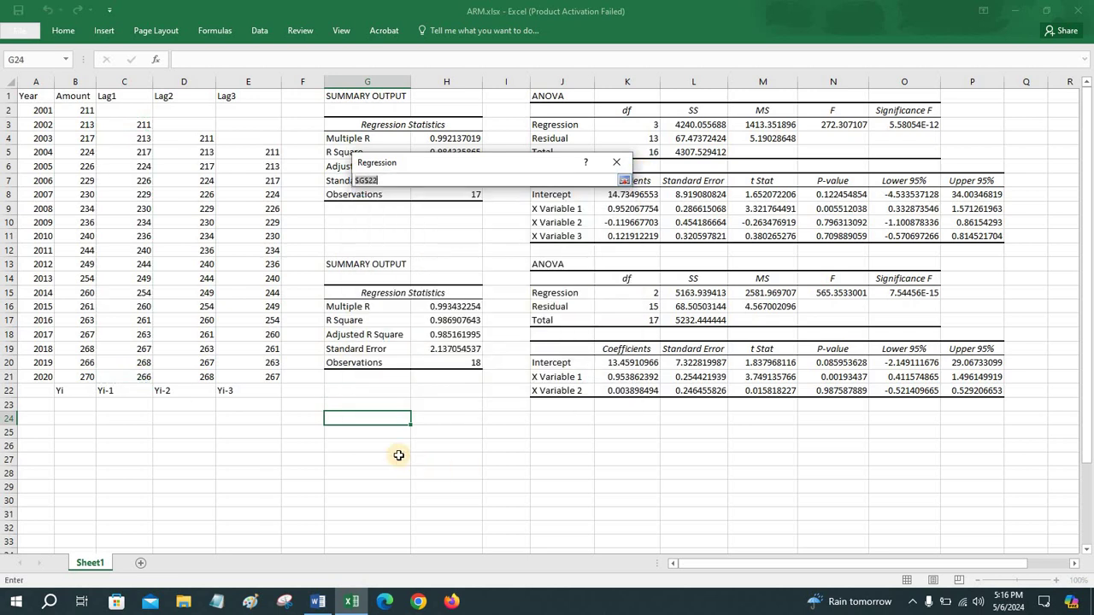
pyautogui.click(372, 420)
# Step: Run the AR(1) regression and check Lag1's coefficient 0.9696, t Stat 37.90 and p-value 7.25E-18
pyautogui.click(600, 187)
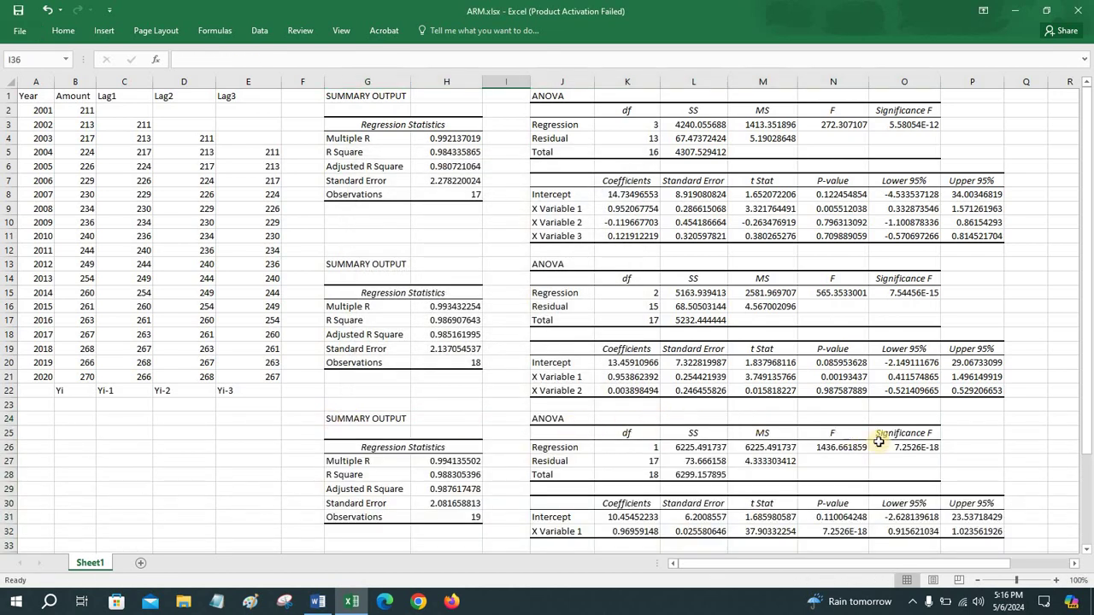
pyautogui.click(573, 531)
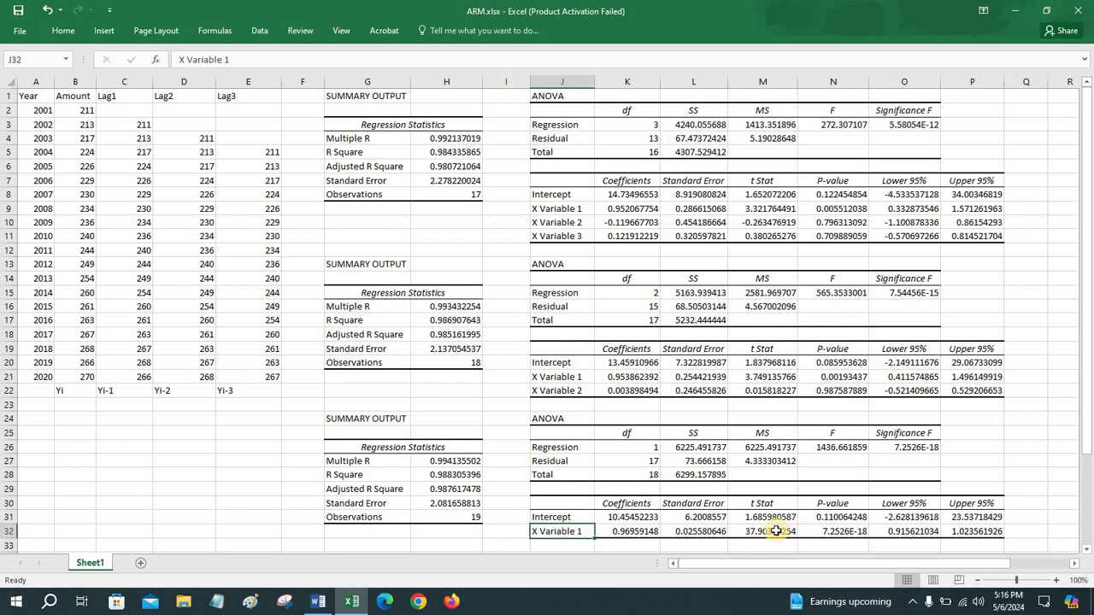
pyautogui.click(830, 531)
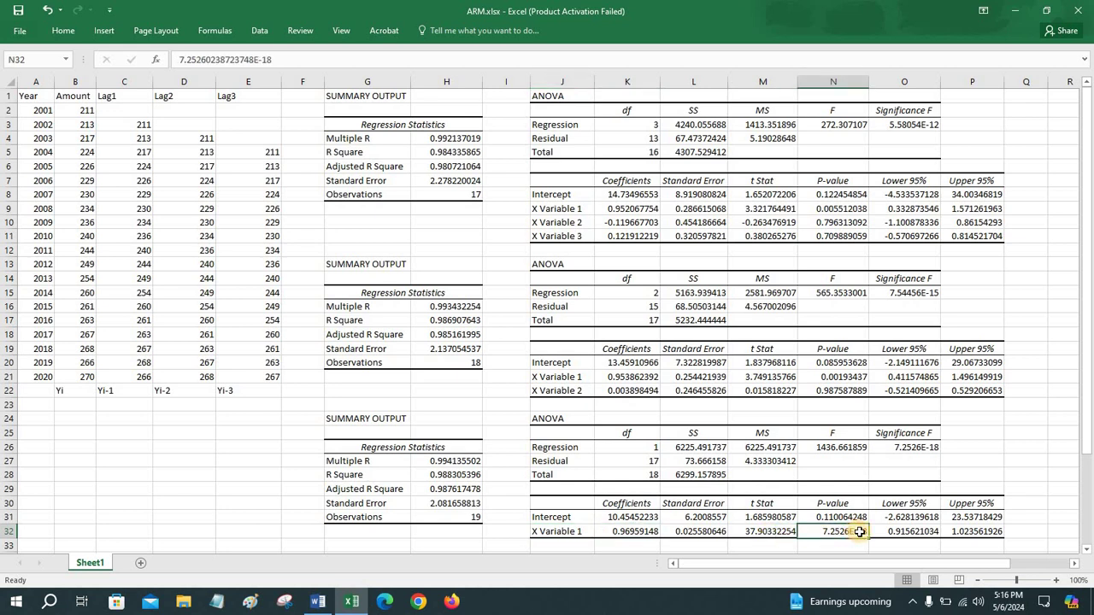